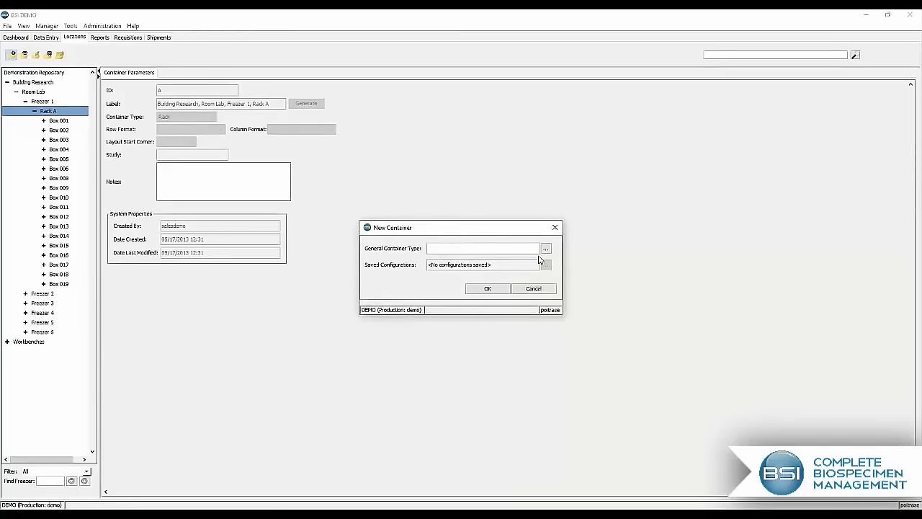
Step: Choose 9X9 Box as the general container type for the new container in Rack A and open its editor
click(546, 248)
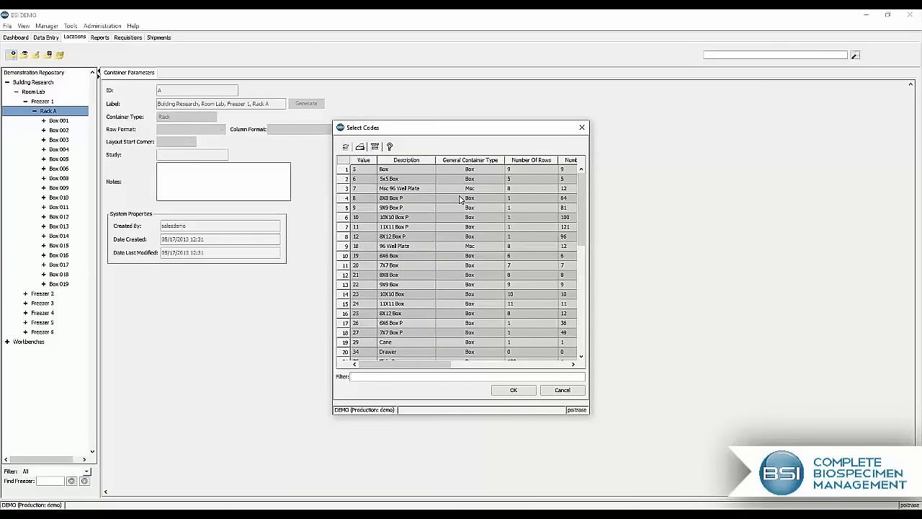
click(413, 288)
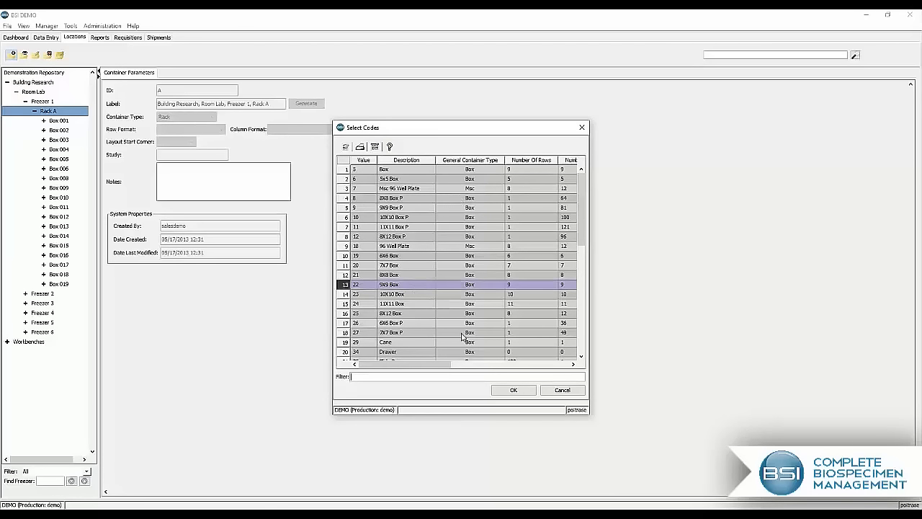
click(514, 390)
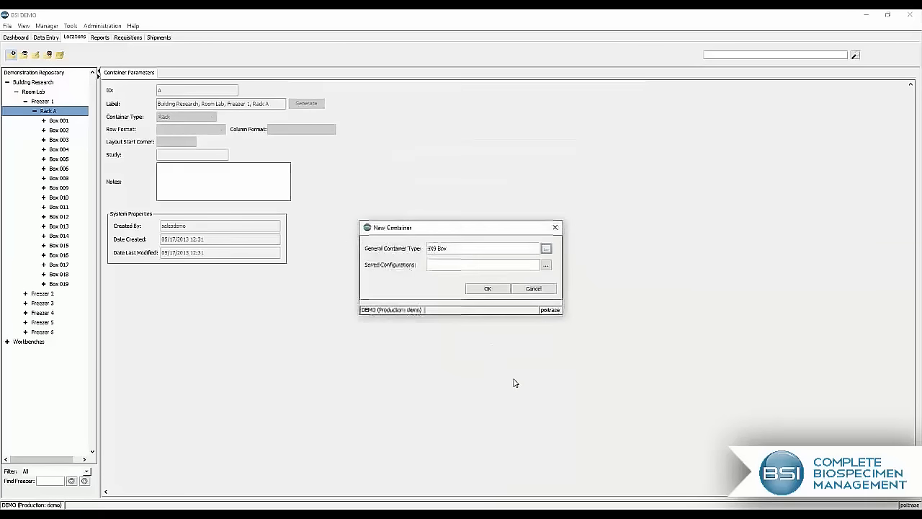
click(490, 288)
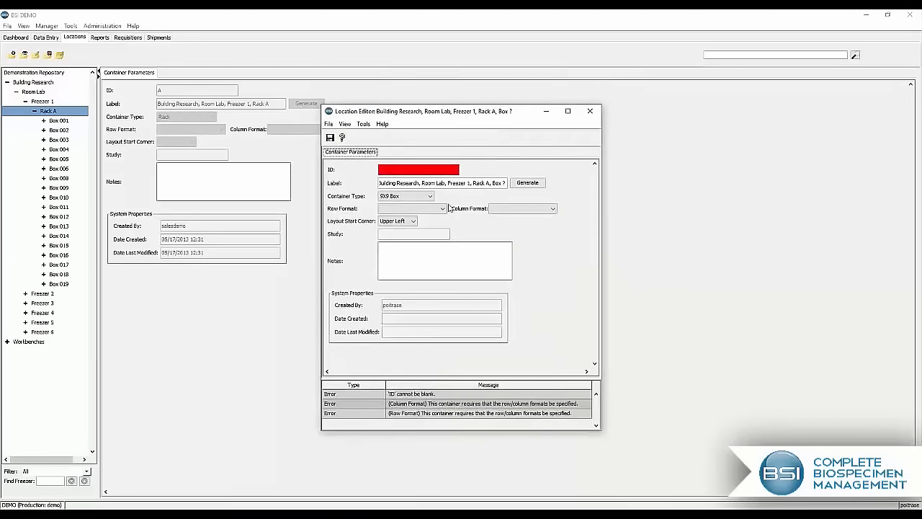
Step: Give the new box ID 020, row format Alpha A and column format Numeric 3 digit(001-999), save it and close its editor
click(416, 169)
text(020)
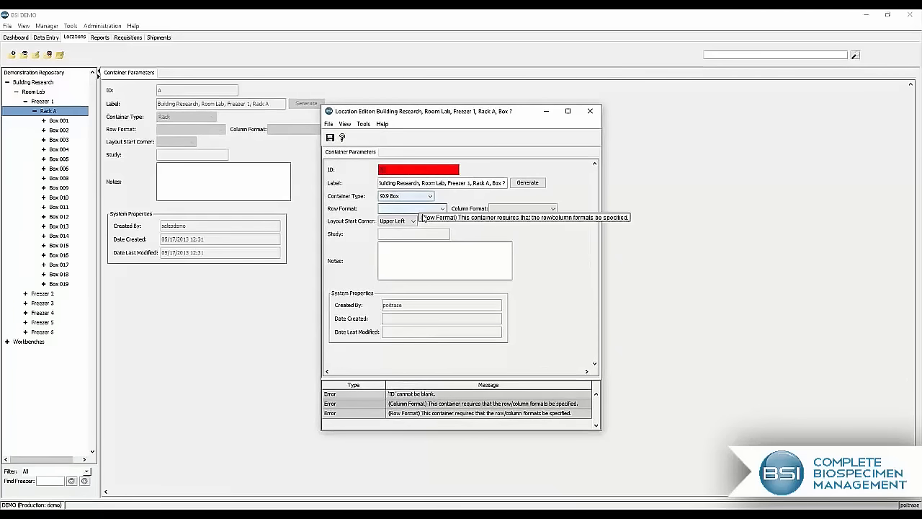
click(428, 211)
click(404, 224)
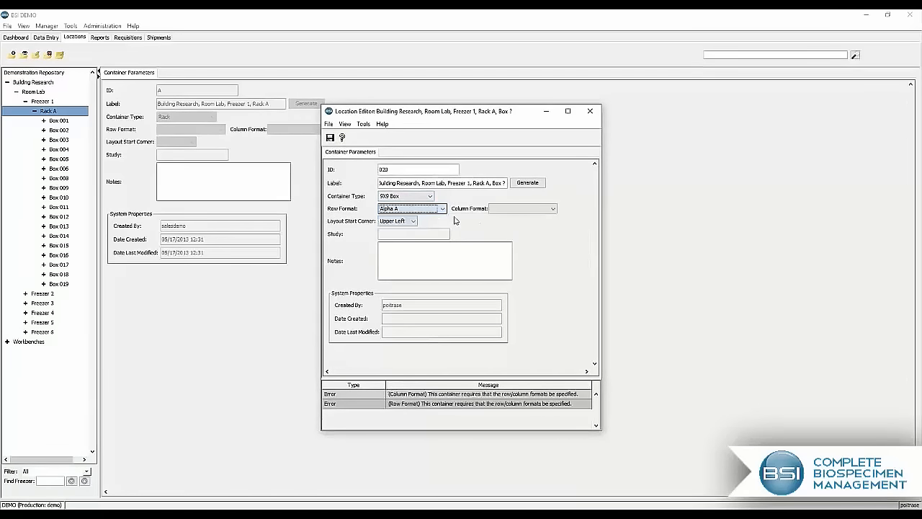
click(508, 208)
click(506, 232)
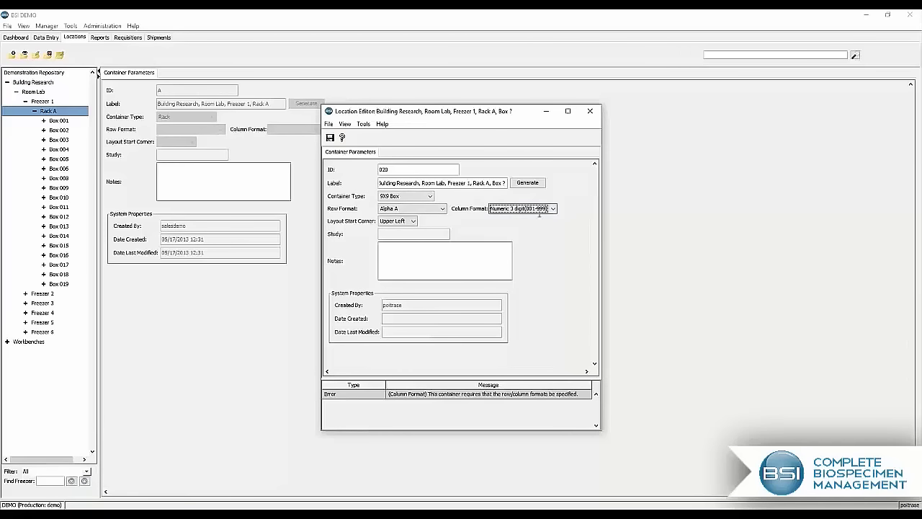
click(330, 139)
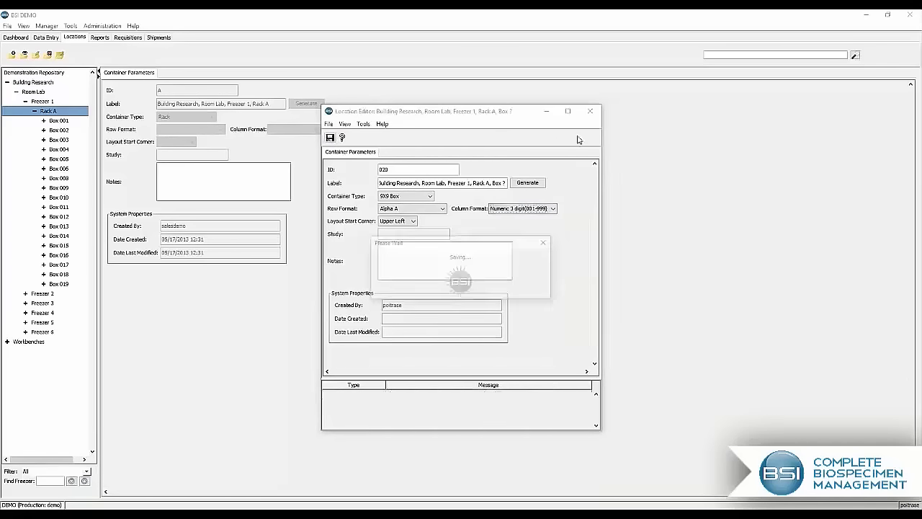
click(591, 113)
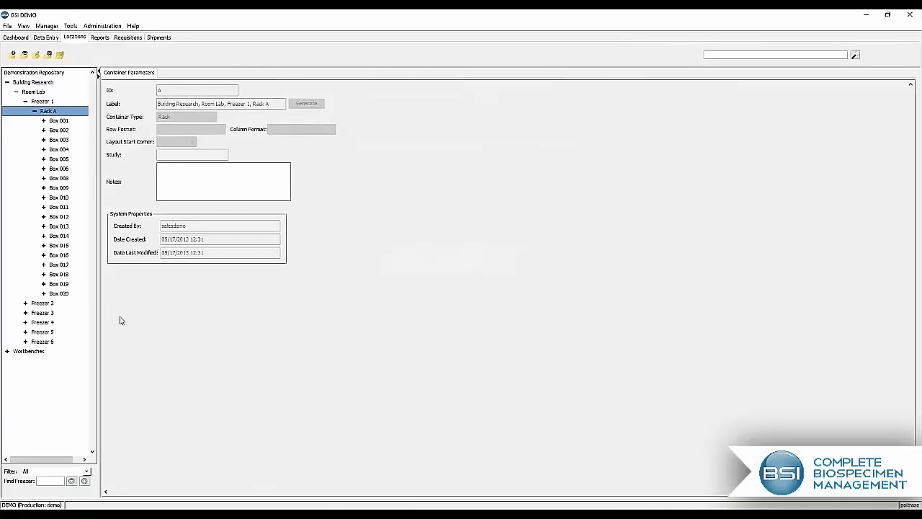
Step: Examine the layout of Box 020 and the actions available for the specimens in row A, columns 003 to 006, of Box 001
click(61, 294)
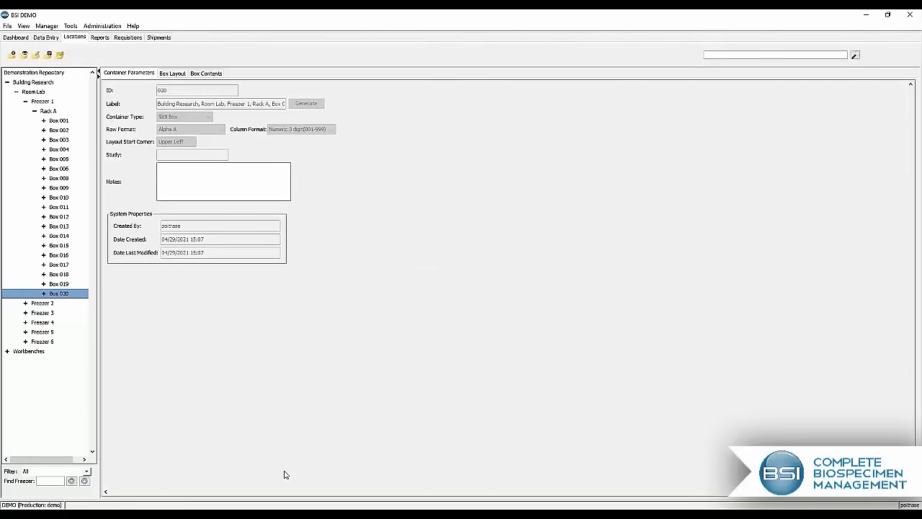
click(171, 73)
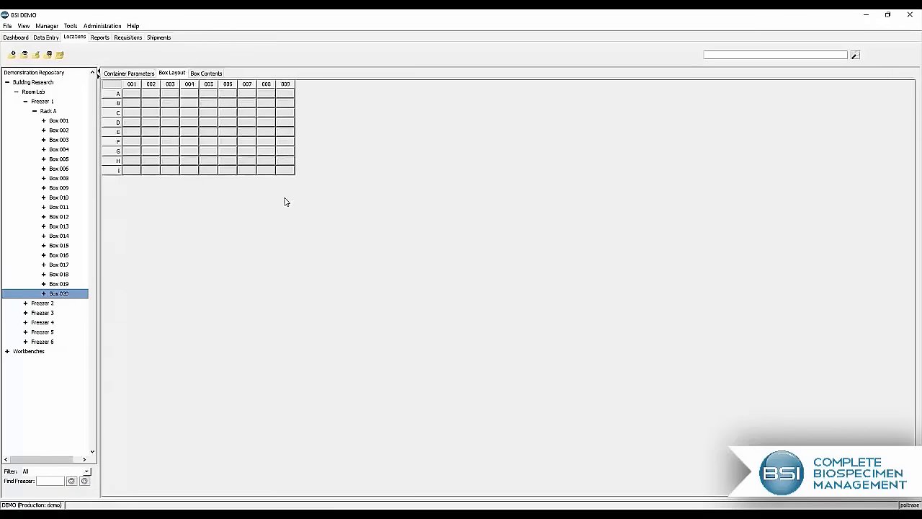
right_click(58, 122)
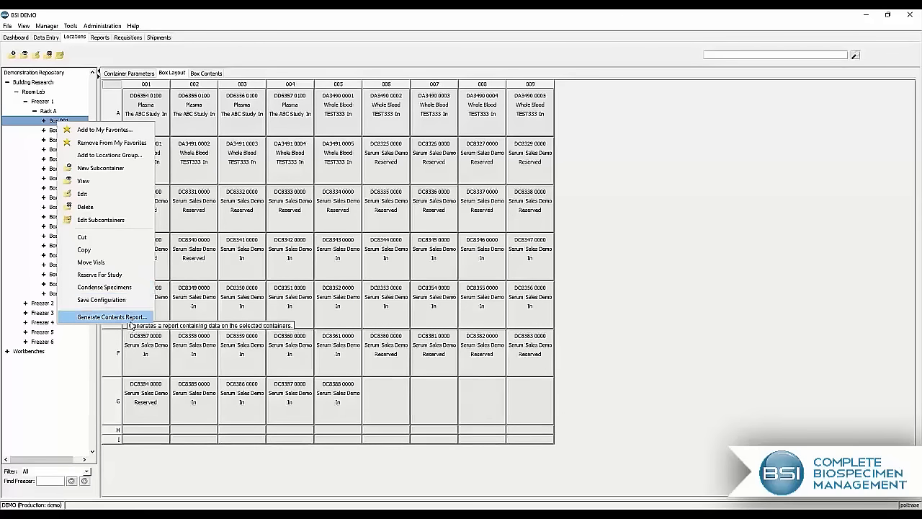
click(293, 116)
drag(244, 117, 376, 109)
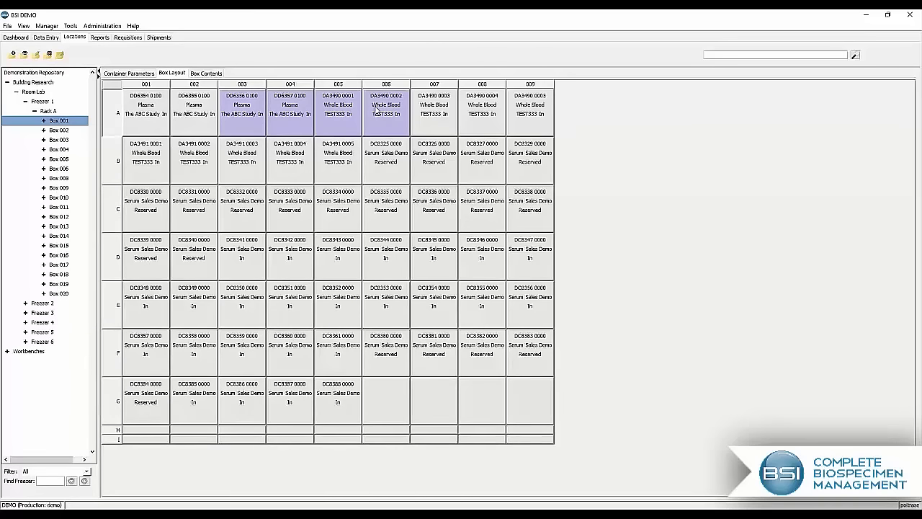
right_click(376, 108)
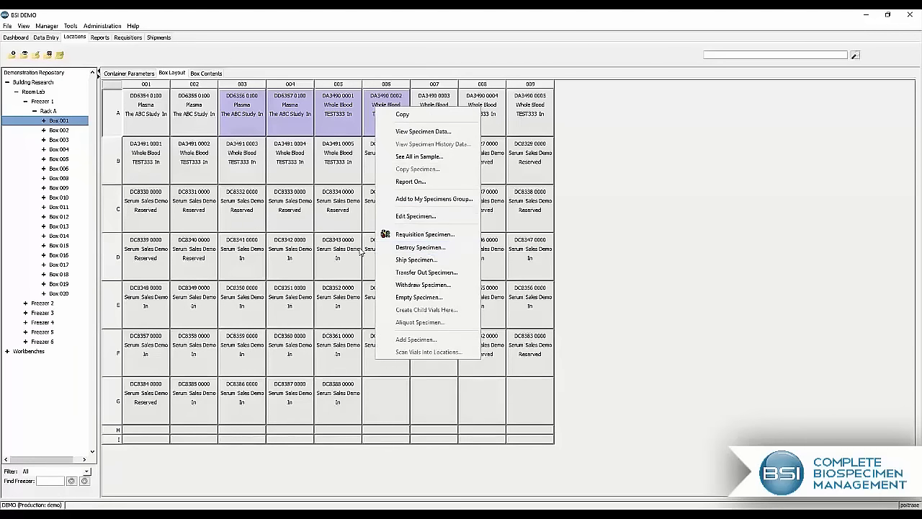
key(Escape)
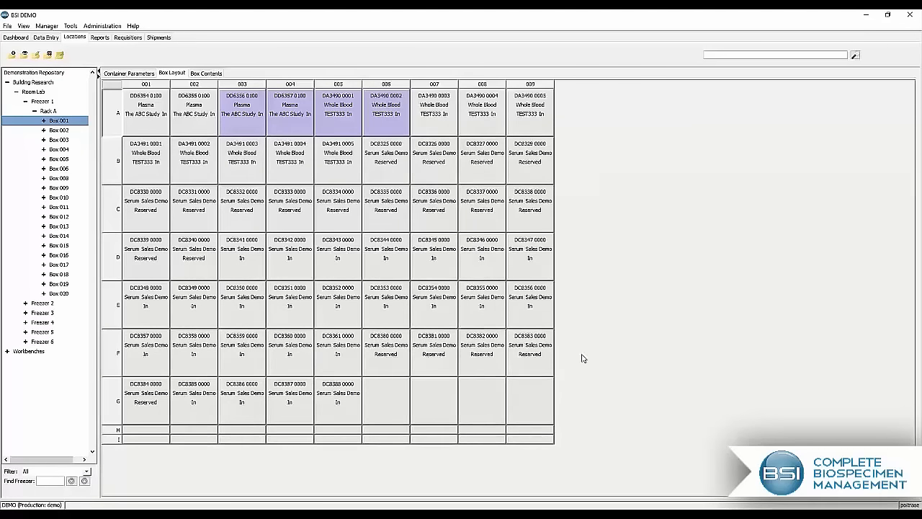
click(441, 106)
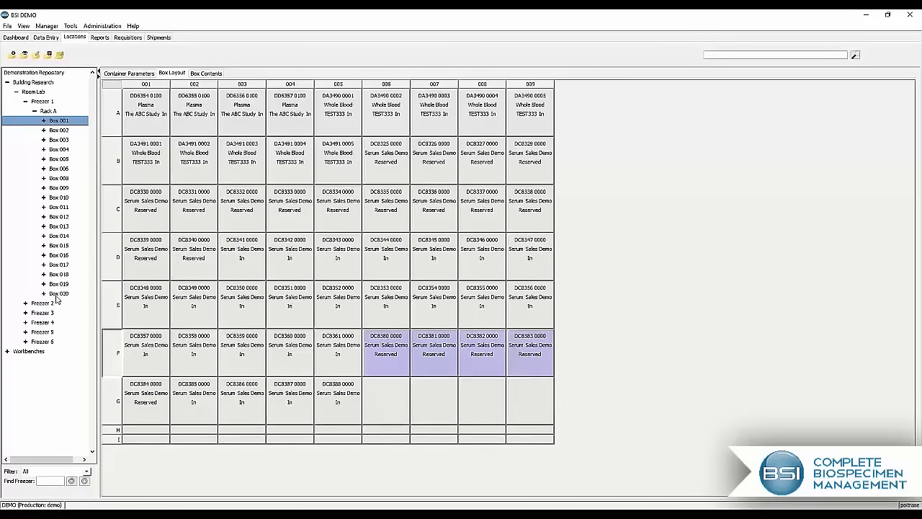
Step: Start adding specimens to row A, columns 001 to 009, of Box 020, using the blood study template
click(57, 294)
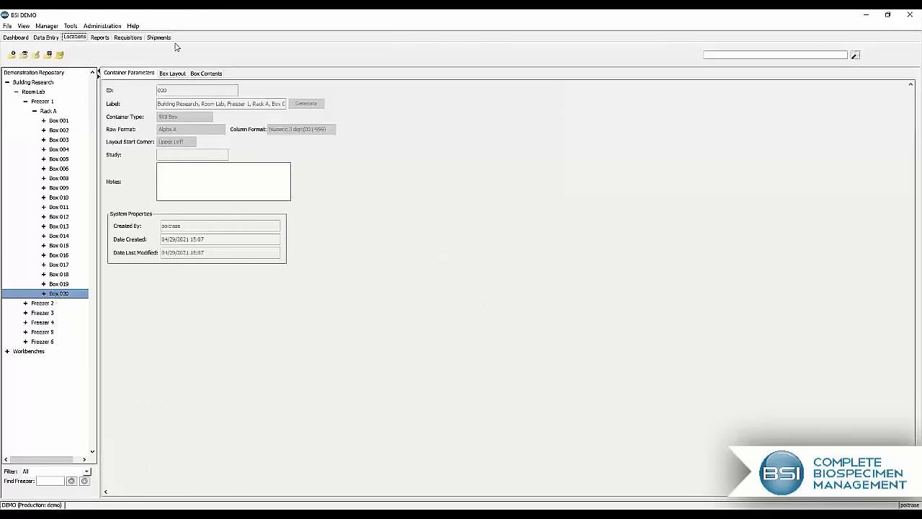
click(173, 73)
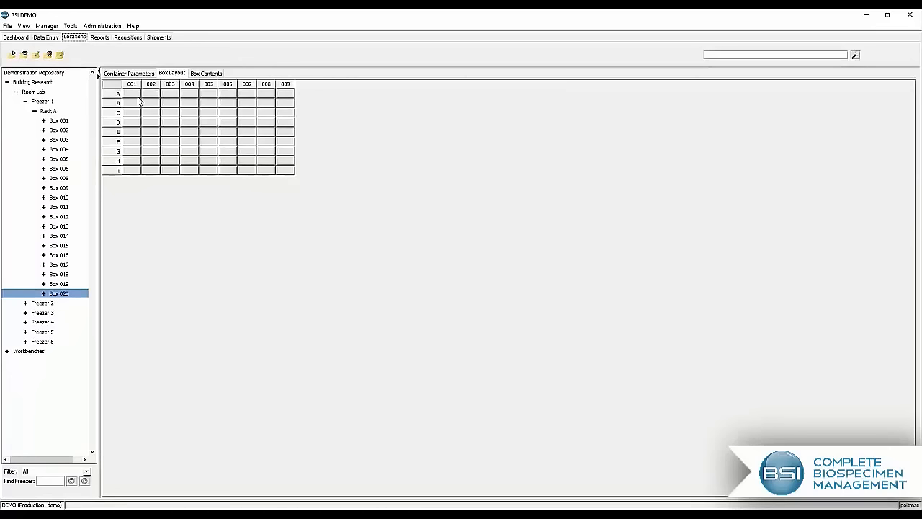
drag(127, 94, 286, 96)
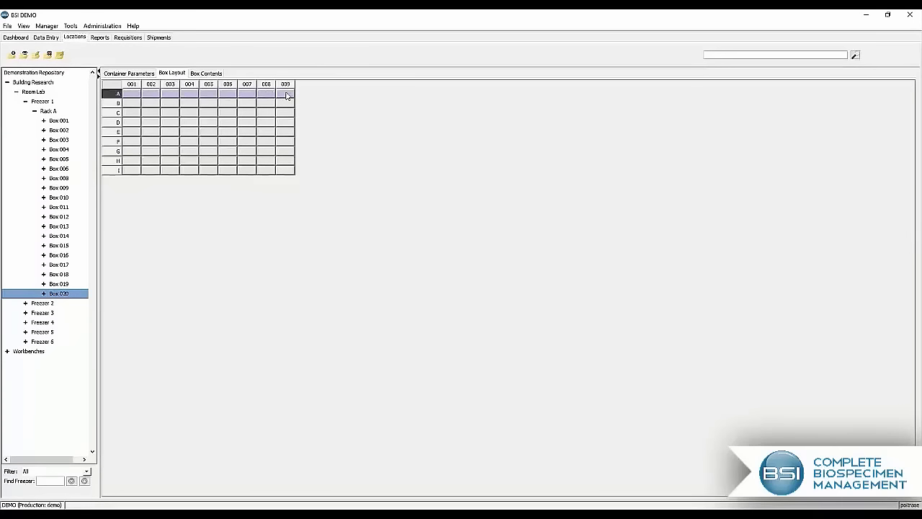
right_click(286, 95)
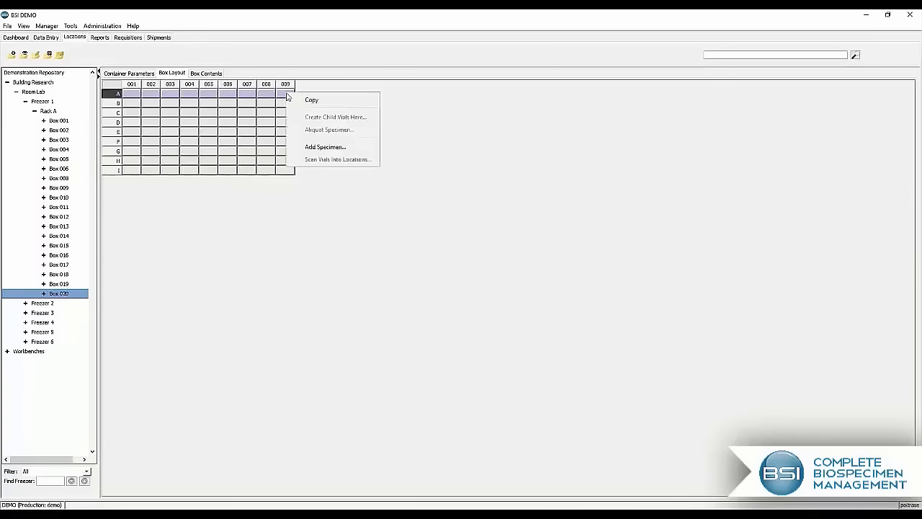
click(322, 147)
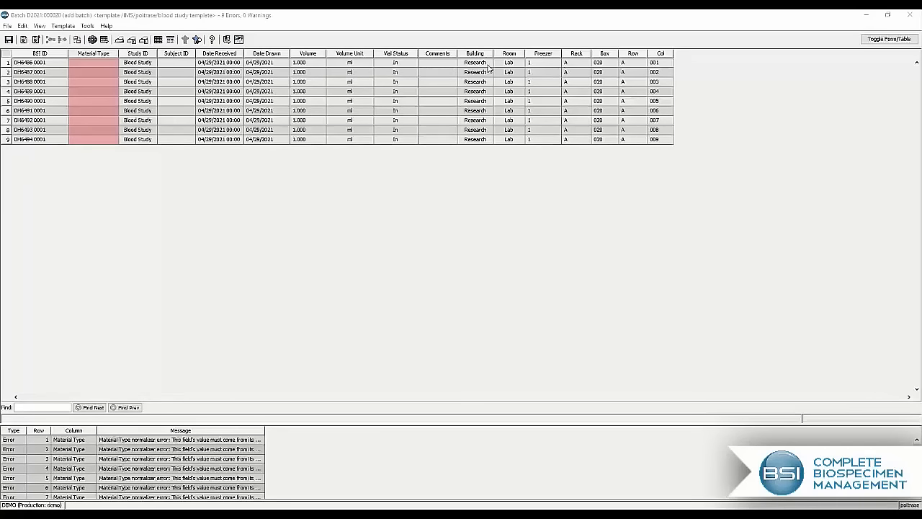
Step: Review the batch's storage location columns from Building to Col, the Study ID column and the BSI ID column
drag(487, 63, 670, 136)
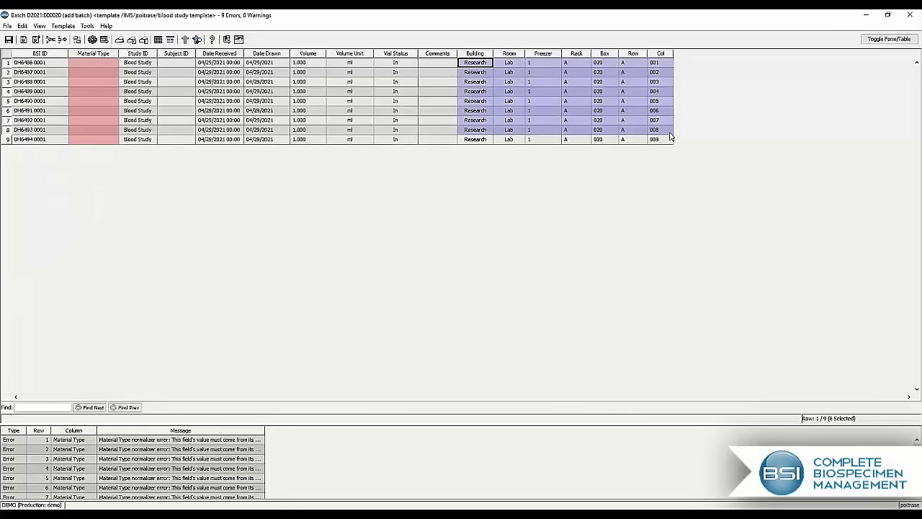
click(632, 122)
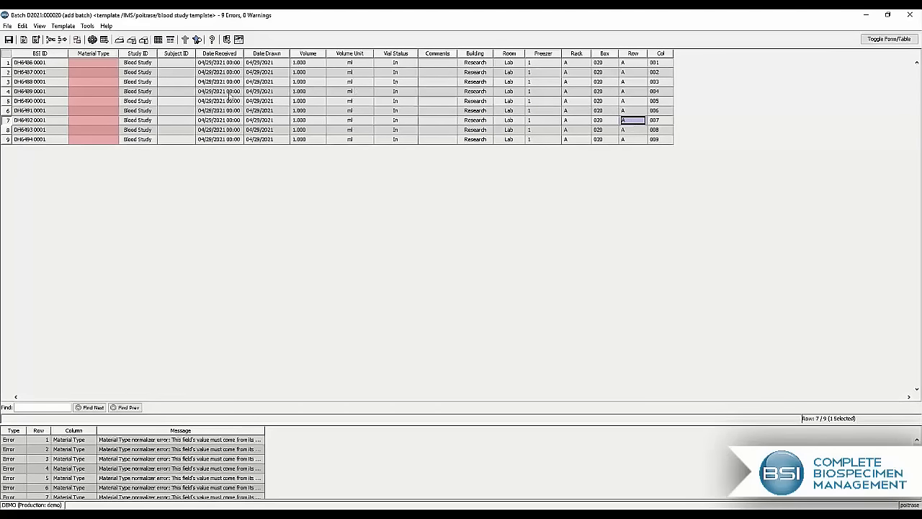
click(149, 56)
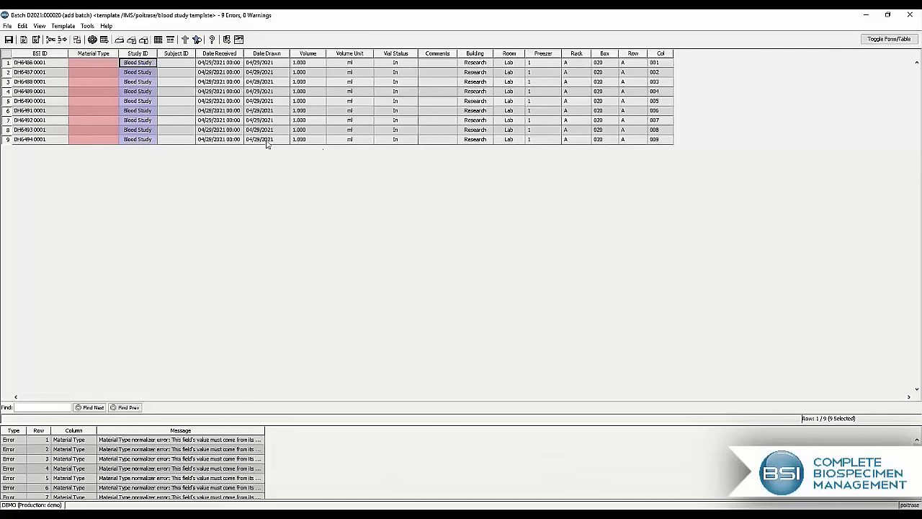
click(64, 57)
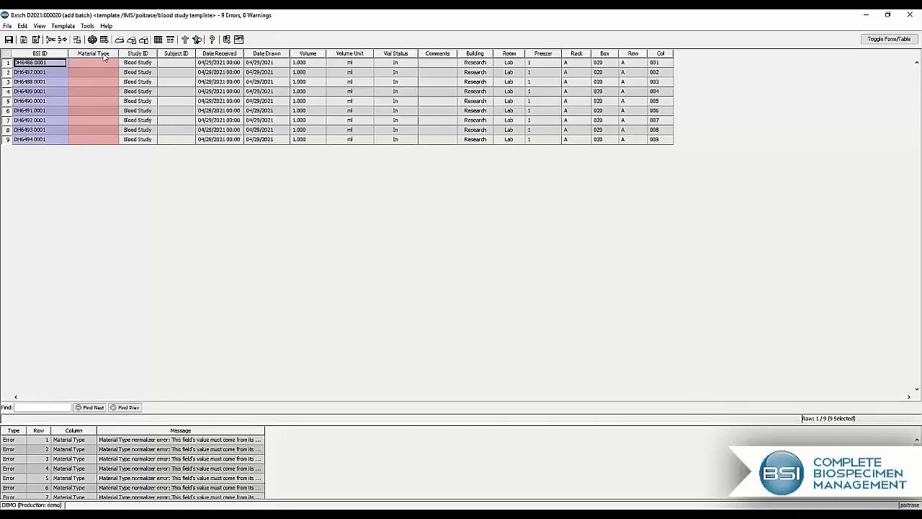
Step: Set the material type of the first specimen row to Whole Blood, filtering the code list by "whole"
mouse_move(103, 55)
click(82, 66)
click(90, 66)
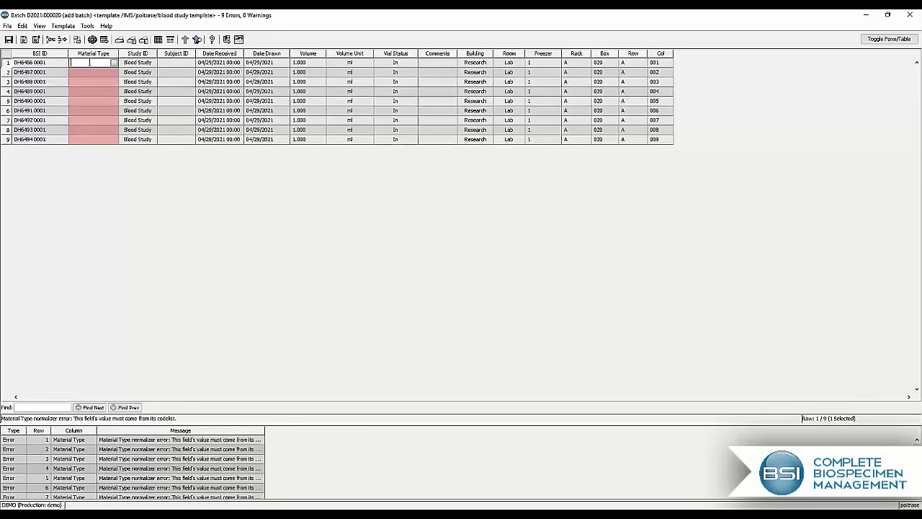
click(114, 63)
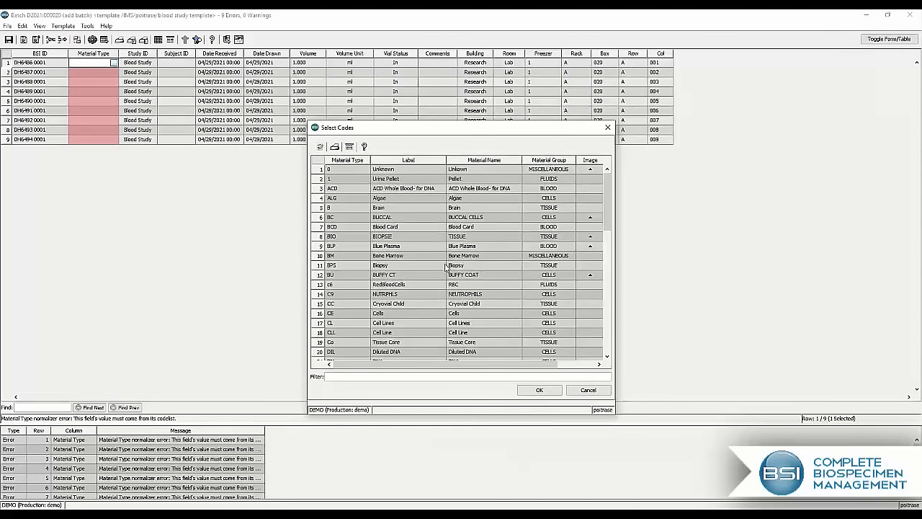
scroll(444, 286, down, 9)
scroll(444, 286, up, 10)
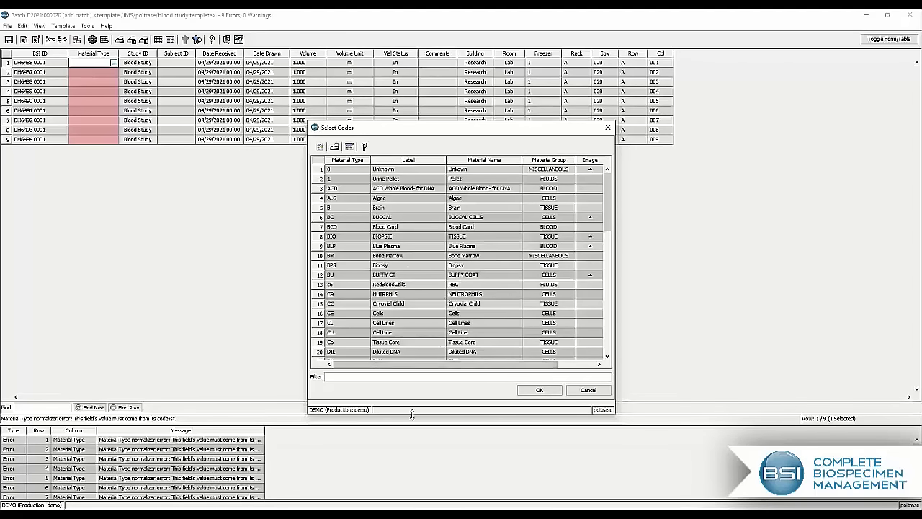
text(whole)
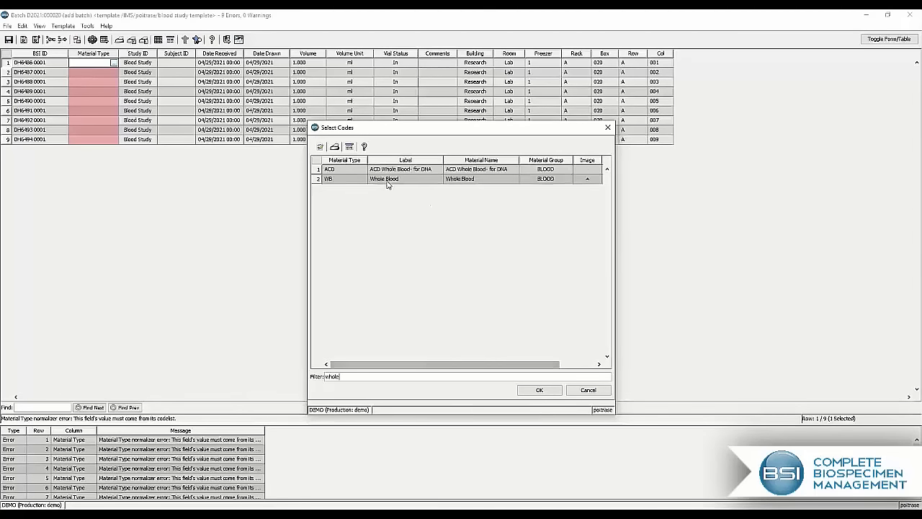
double_click(392, 180)
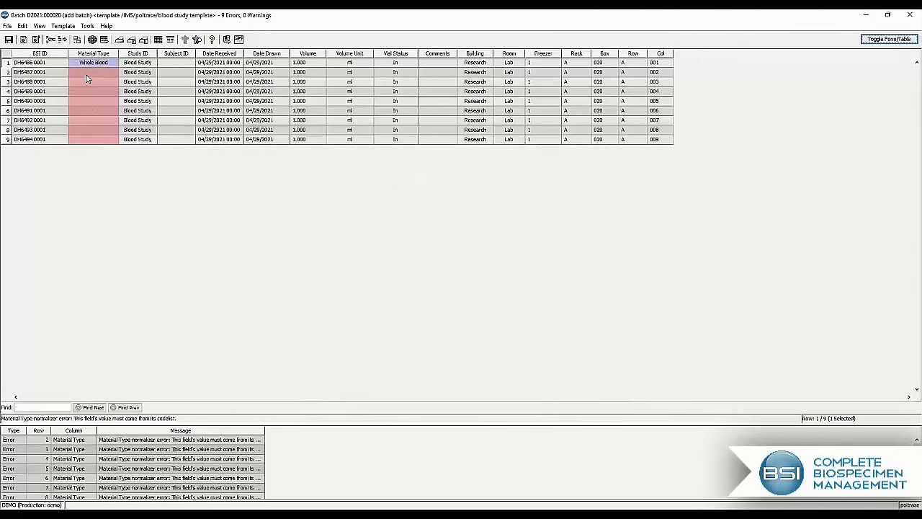
Step: Mass-change the material type of specimen rows 2 to 9 to Whole Blood, filtering the code list by "whole"
drag(92, 72, 87, 141)
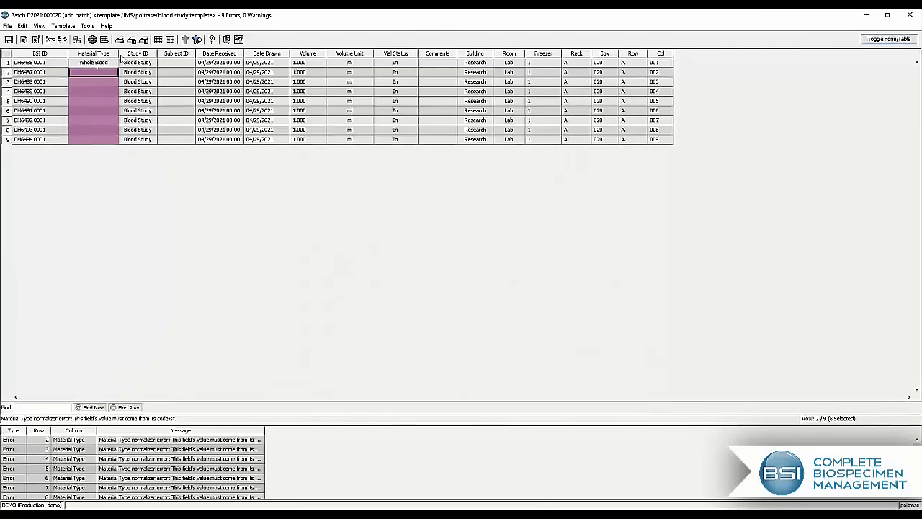
right_click(100, 133)
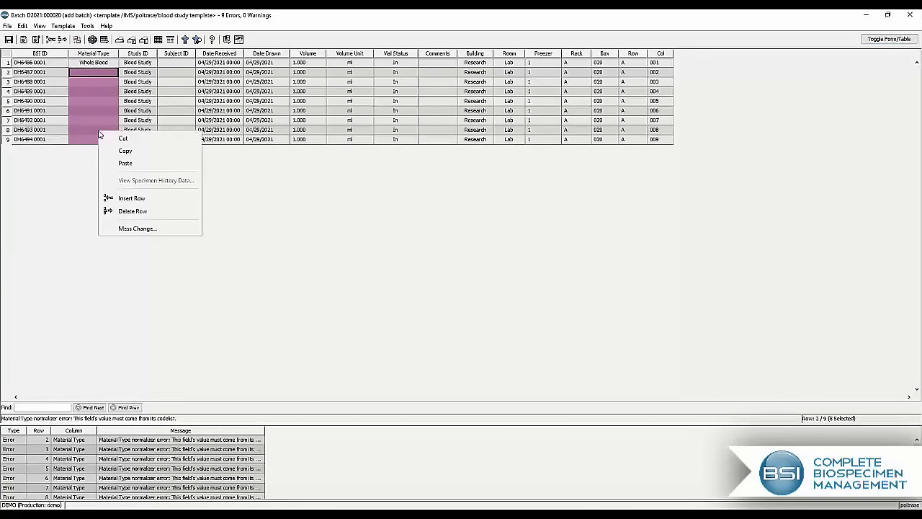
click(141, 228)
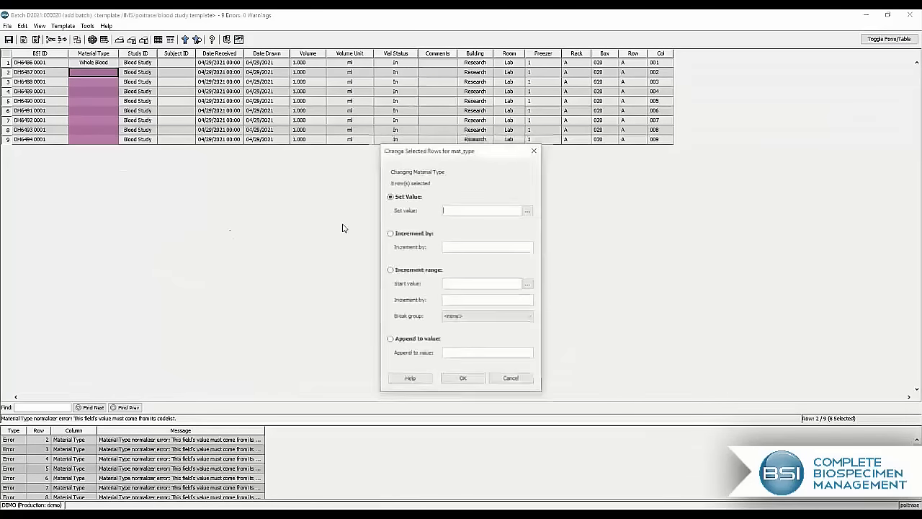
click(529, 209)
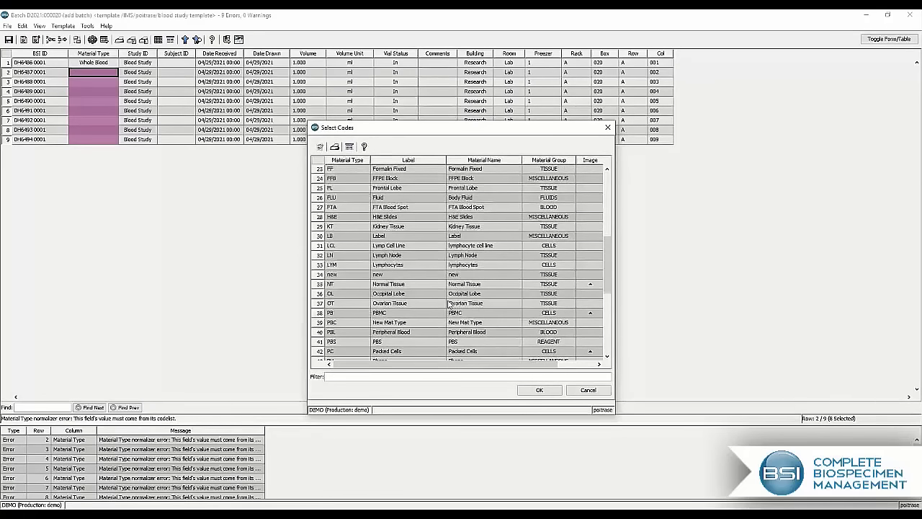
text(whole)
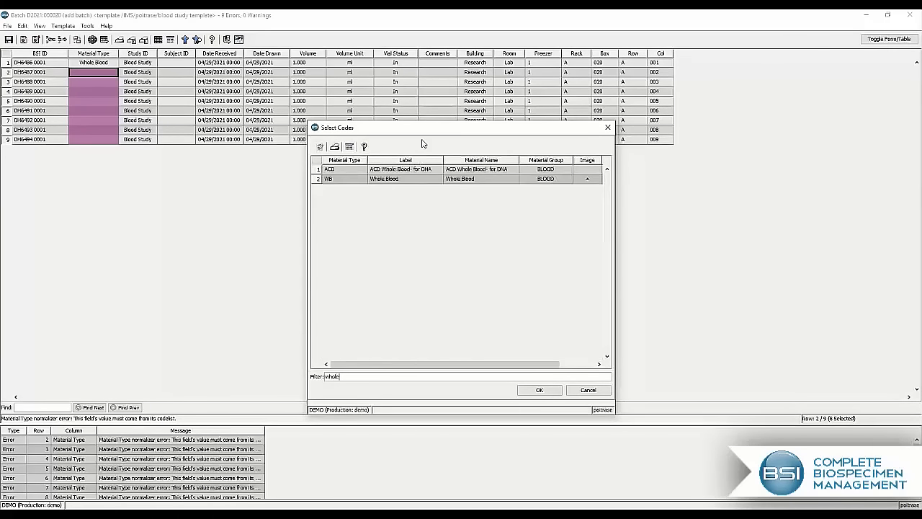
double_click(405, 179)
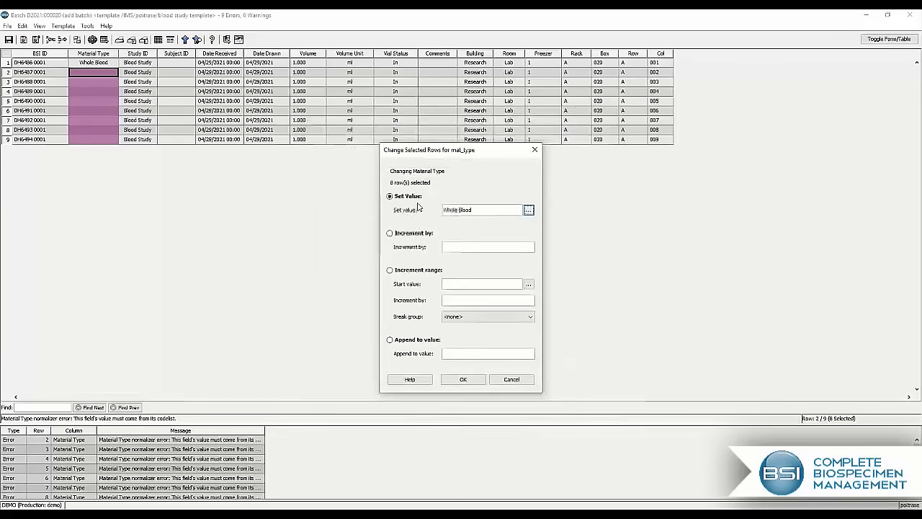
click(462, 379)
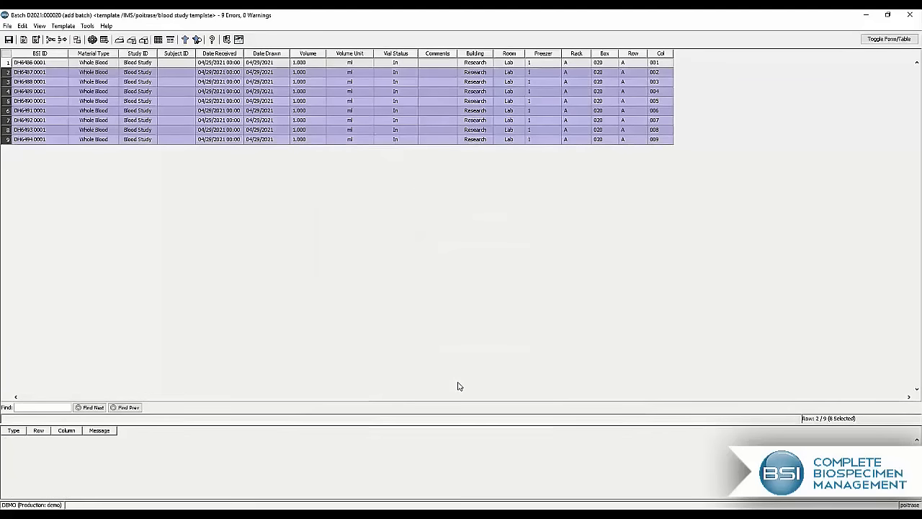
click(232, 123)
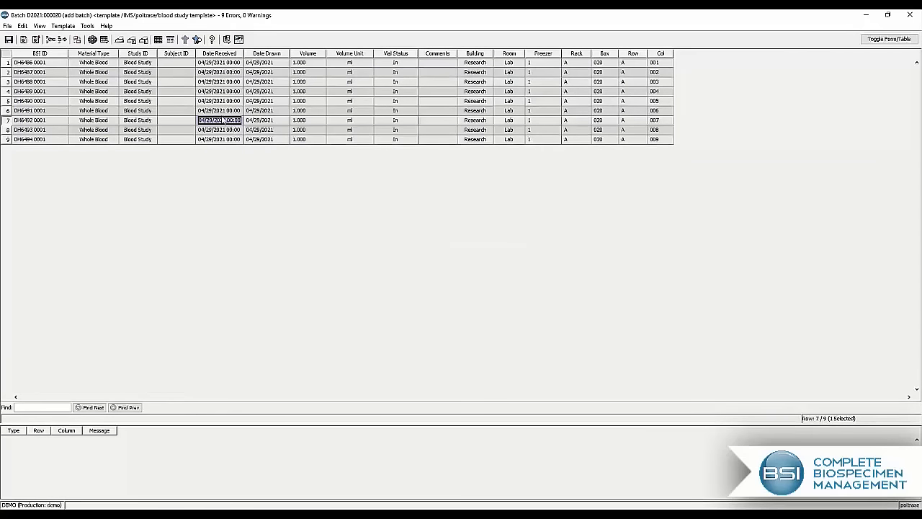
Step: Mass-change the Subject ID of all nine specimens in the batch to the subject's ID number
click(189, 58)
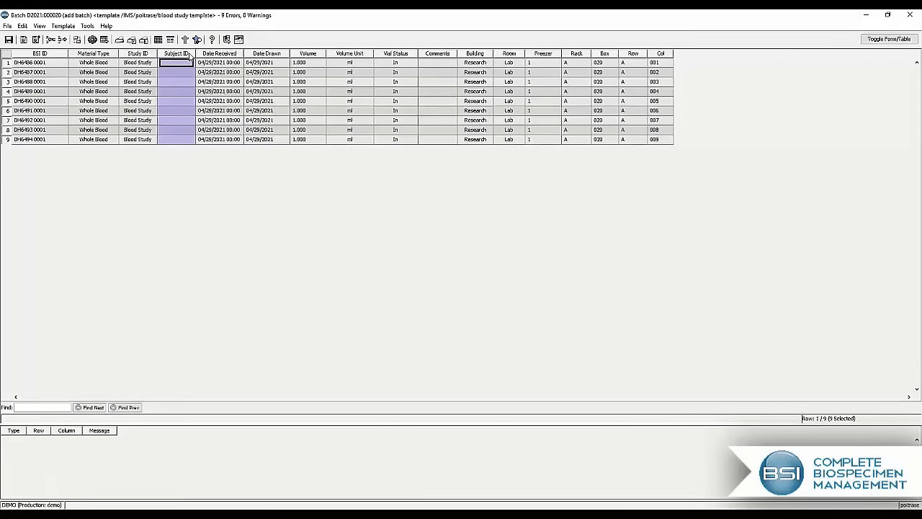
right_click(187, 57)
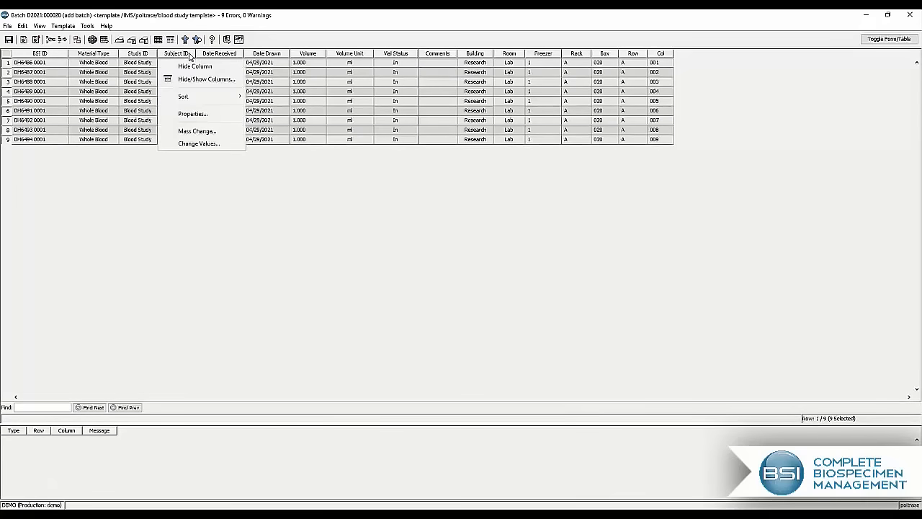
click(235, 133)
text(123)
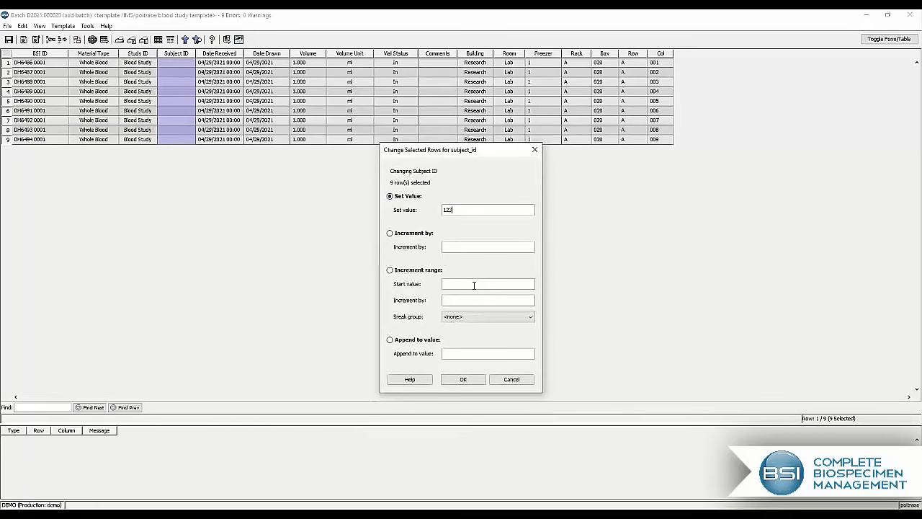
click(468, 380)
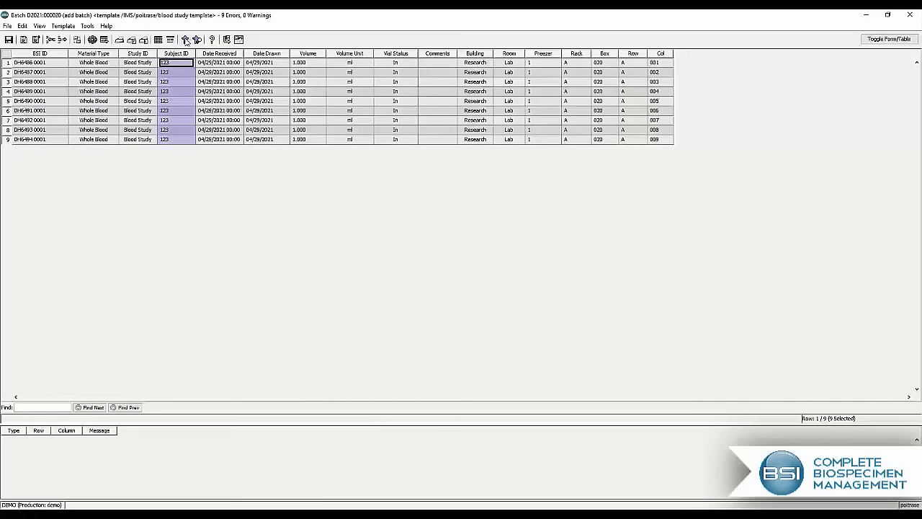
Step: Open the subject record linked to the specimens, review its demographic fields, including Blood Type, and save and close it
click(185, 41)
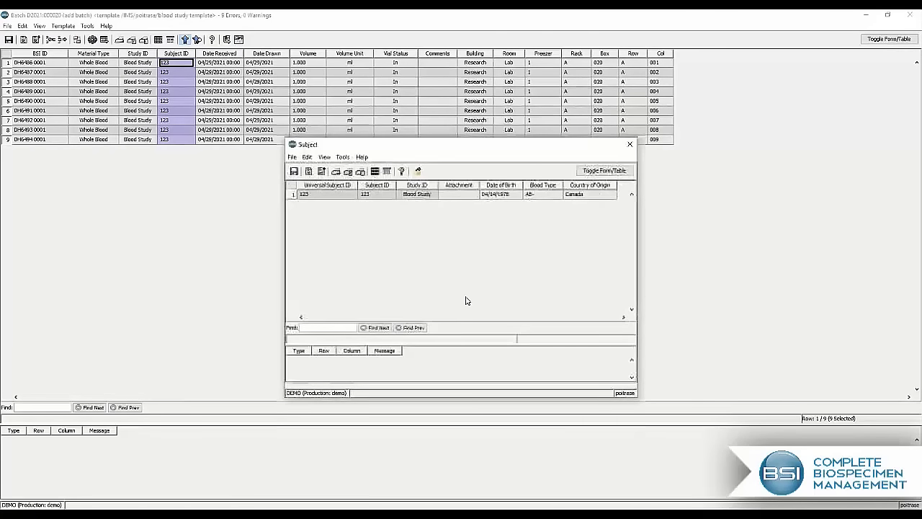
drag(285, 288, 181, 287)
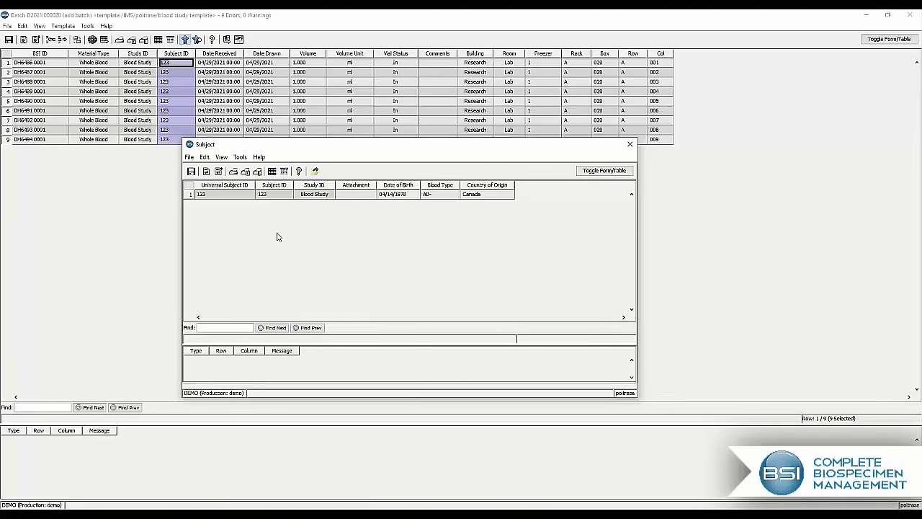
click(450, 193)
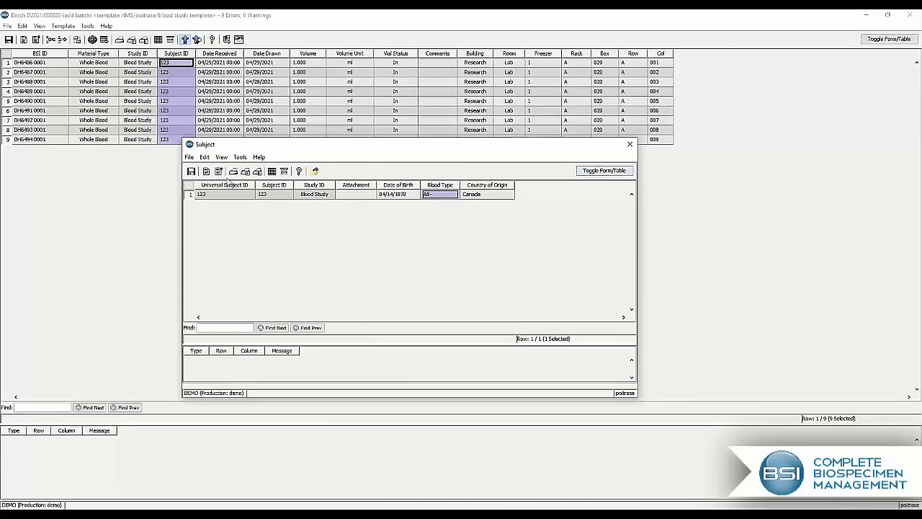
click(191, 172)
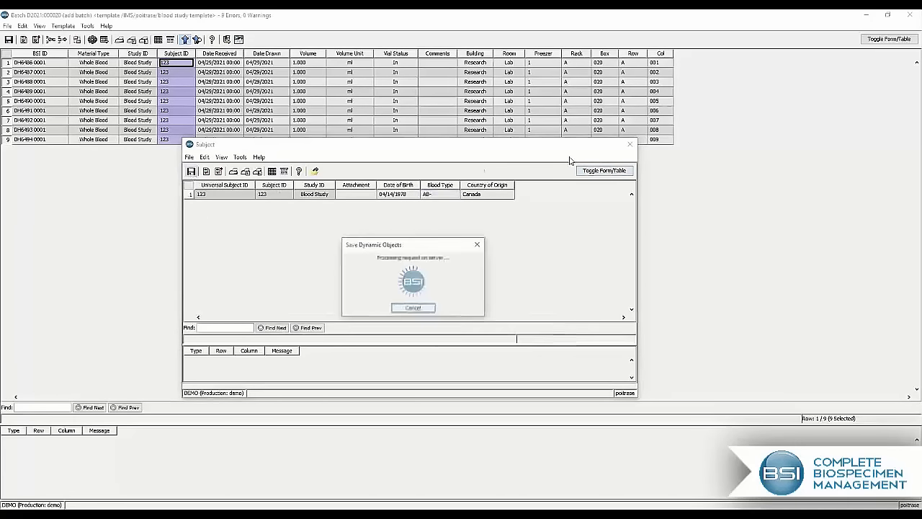
click(630, 149)
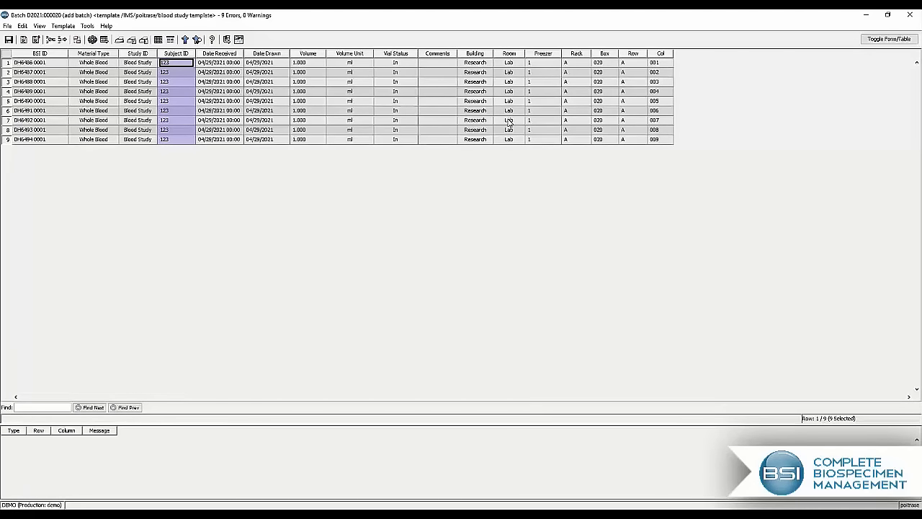
Step: Save the batch and view the label printing options for its nine specimens without printing
click(9, 39)
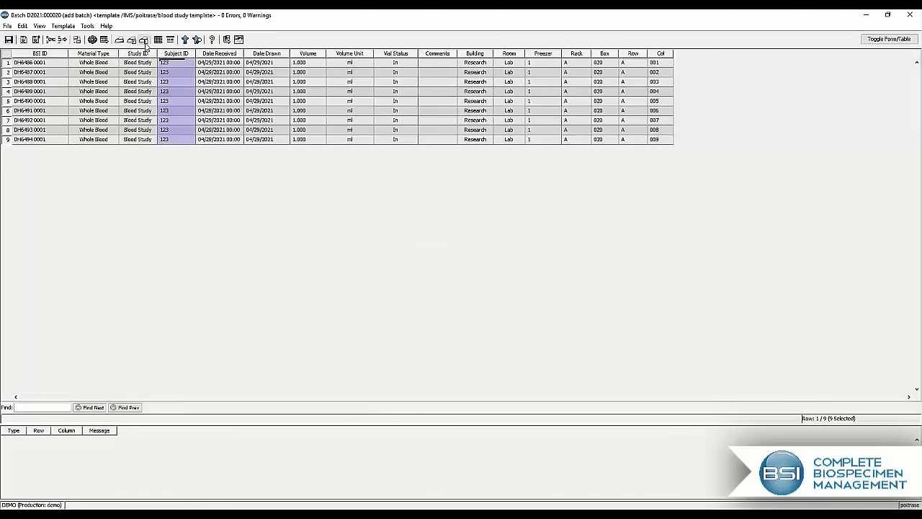
click(144, 40)
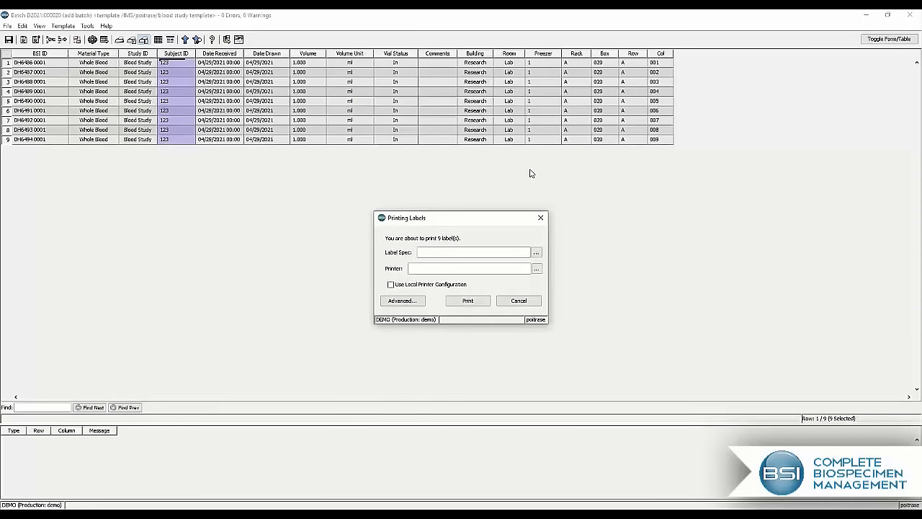
click(540, 217)
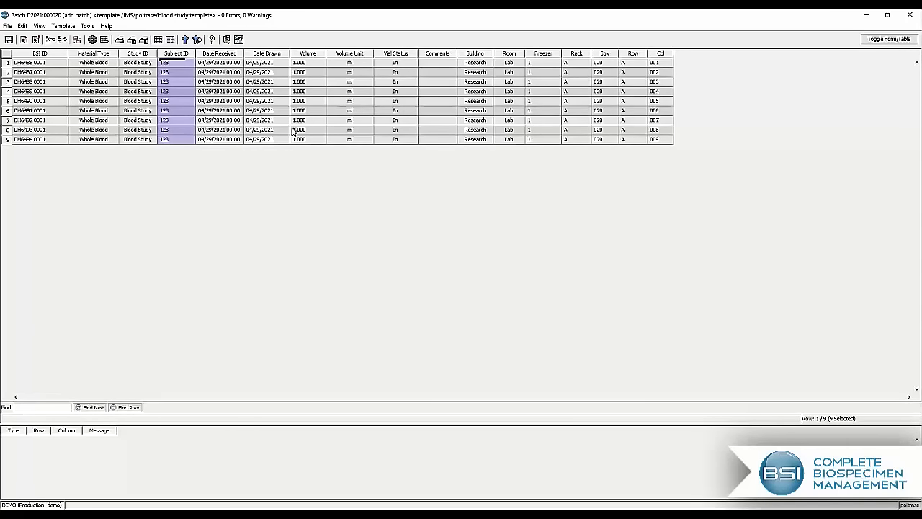
click(9, 40)
Step: Try an invalid text entry as the first specimen's material type to test error checking, and undo the entry
click(105, 65)
text(djgkldg)
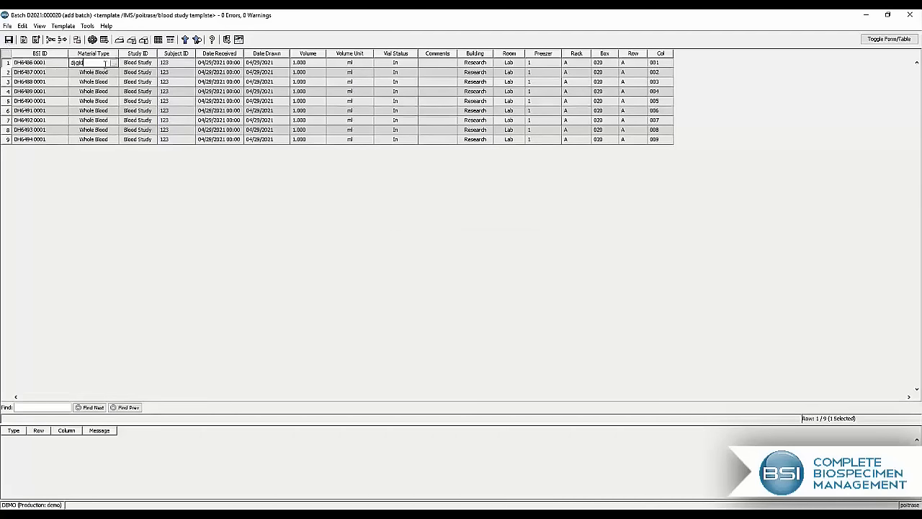
click(144, 103)
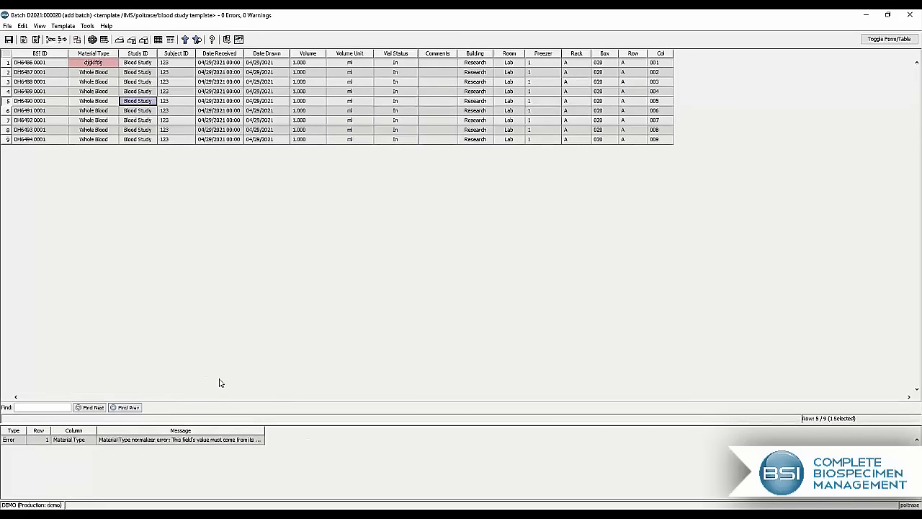
key(ctrl+z)
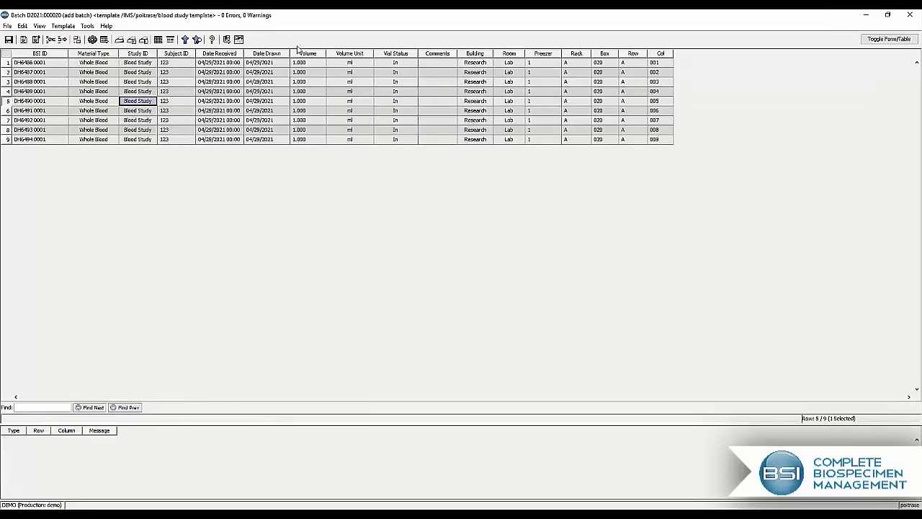
Step: Commit the batch of nine specimens to the database without automatically creating a requisition
click(226, 39)
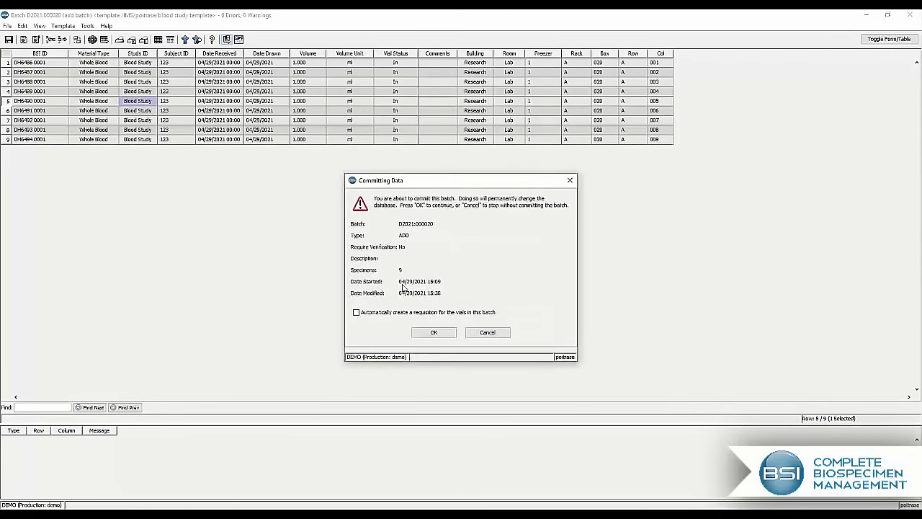
click(433, 334)
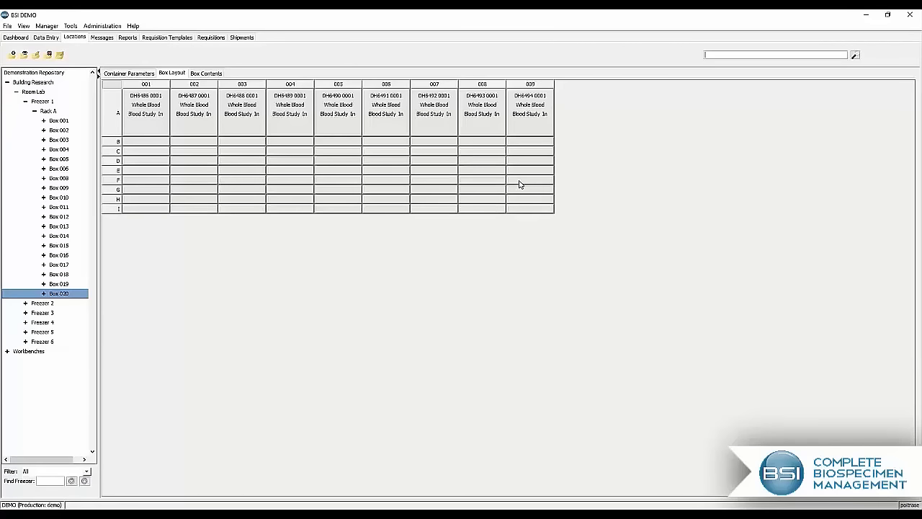
Step: Create a requisition for the nine specimens in row A, columns 001 to 009, of Box 020
drag(157, 119, 516, 108)
right_click(526, 110)
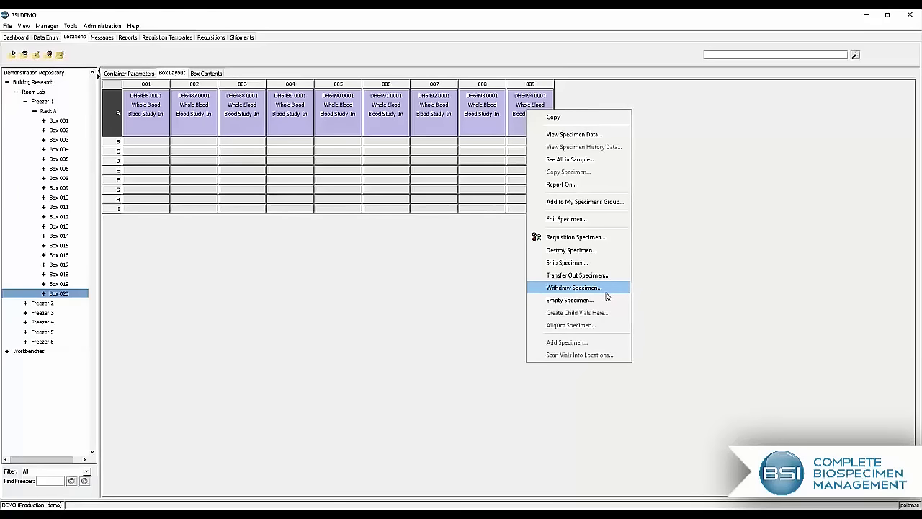
click(582, 238)
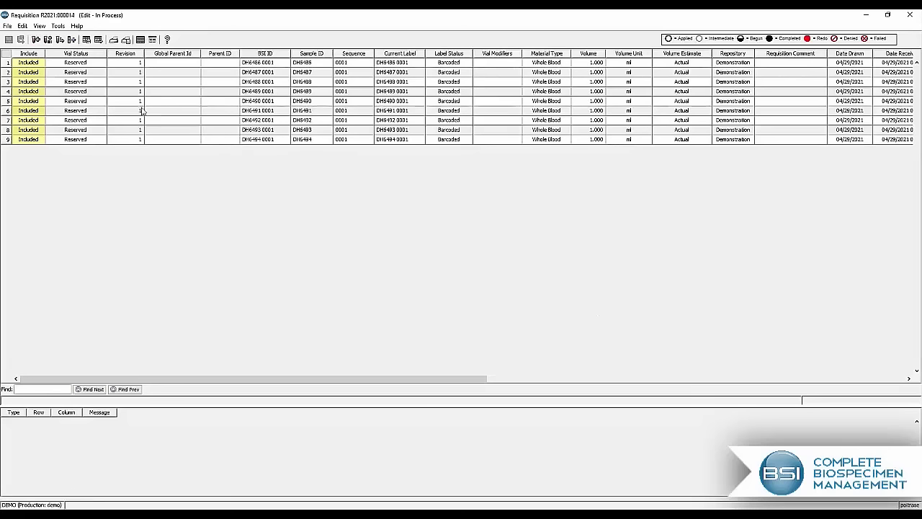
Step: Apply a task template with Aliquot, Empty and Return to Inventory tasks to the requisition
click(58, 27)
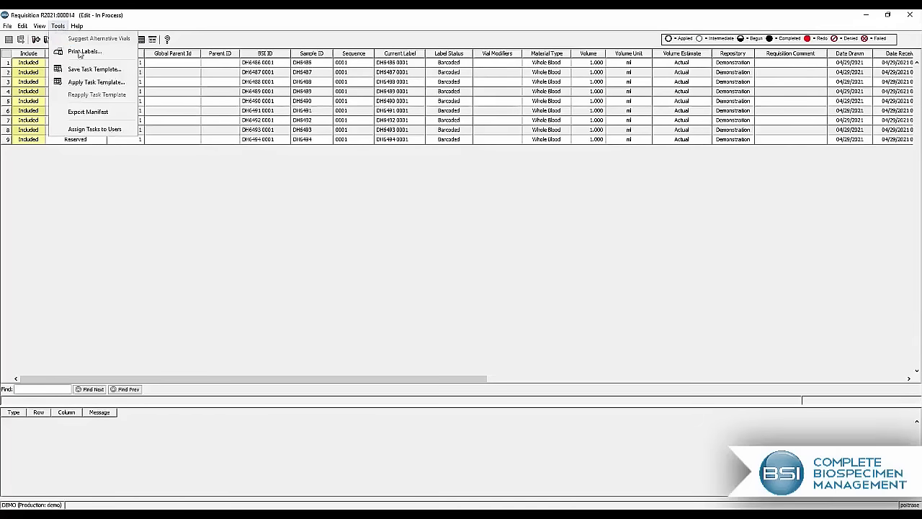
scroll(449, 247, down, 18)
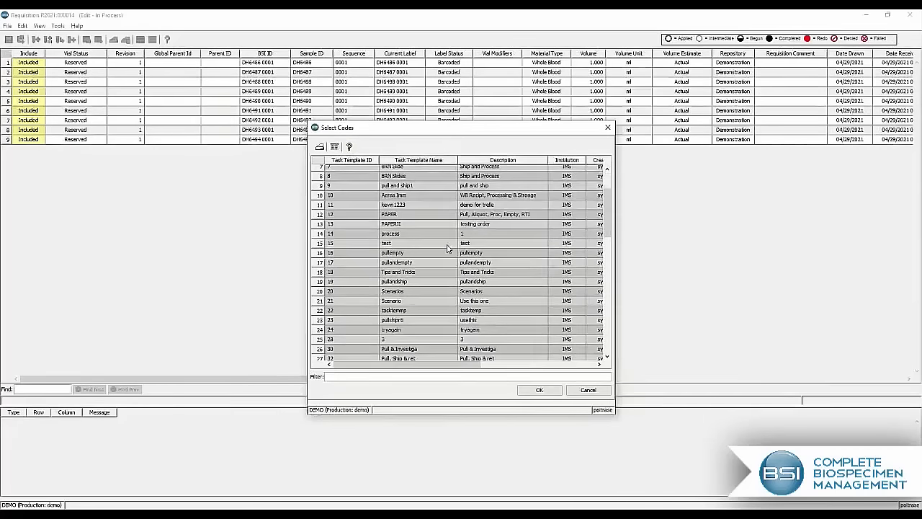
click(434, 356)
double_click(434, 356)
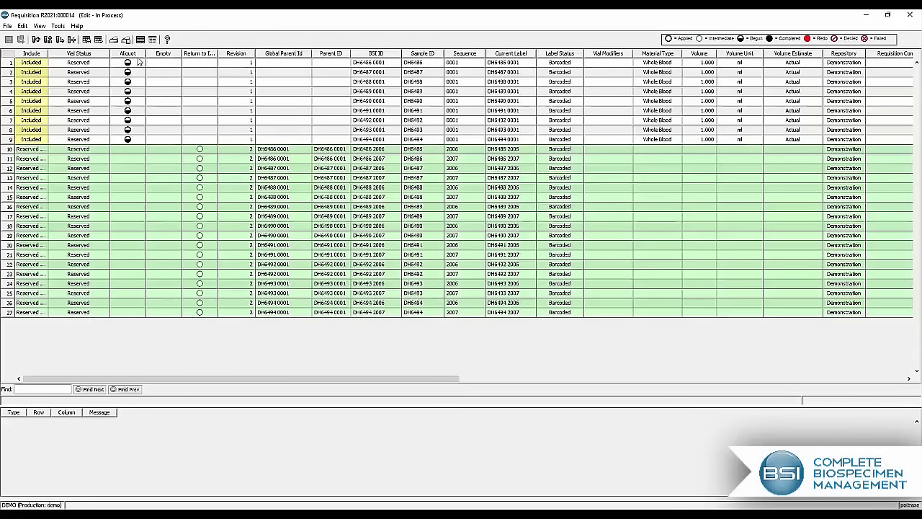
Step: Select the nine included parent vials and widen the Include and Return to Inventory columns to show their full text
drag(136, 64, 132, 142)
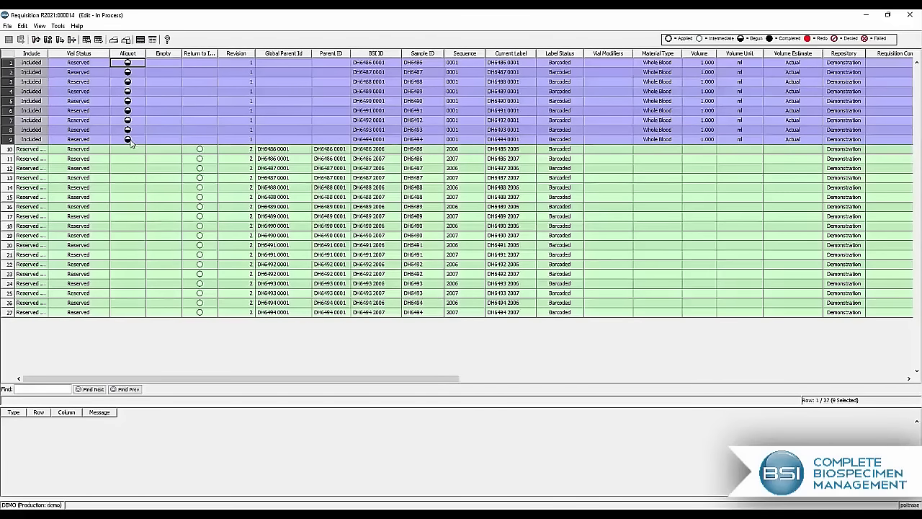
drag(48, 55, 65, 55)
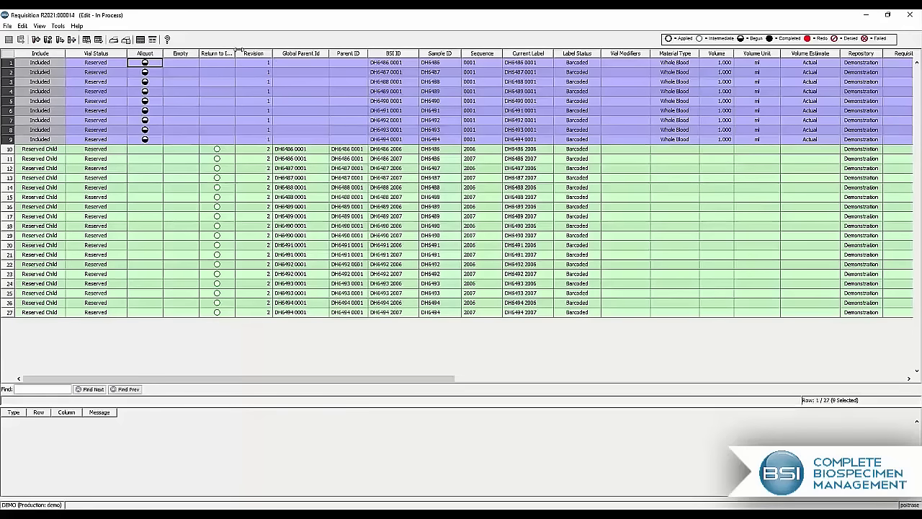
drag(235, 54, 254, 53)
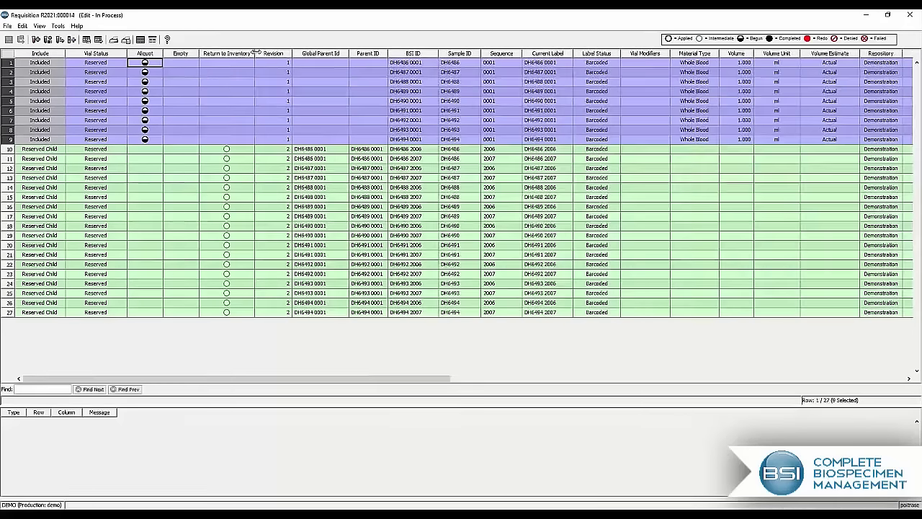
Step: Start completing the Aliquot task and copy Material Type, Volume Unit and Volume Estimate from the parents to all child vials
right_click(145, 116)
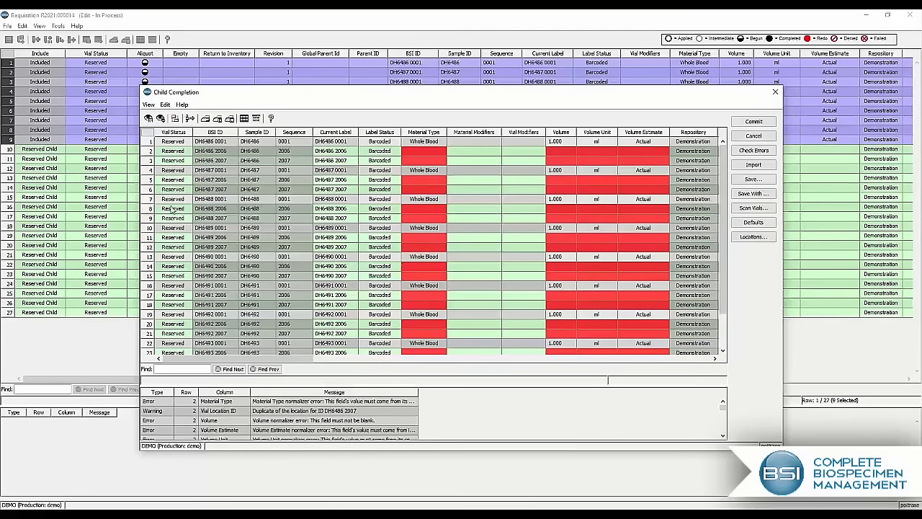
click(428, 136)
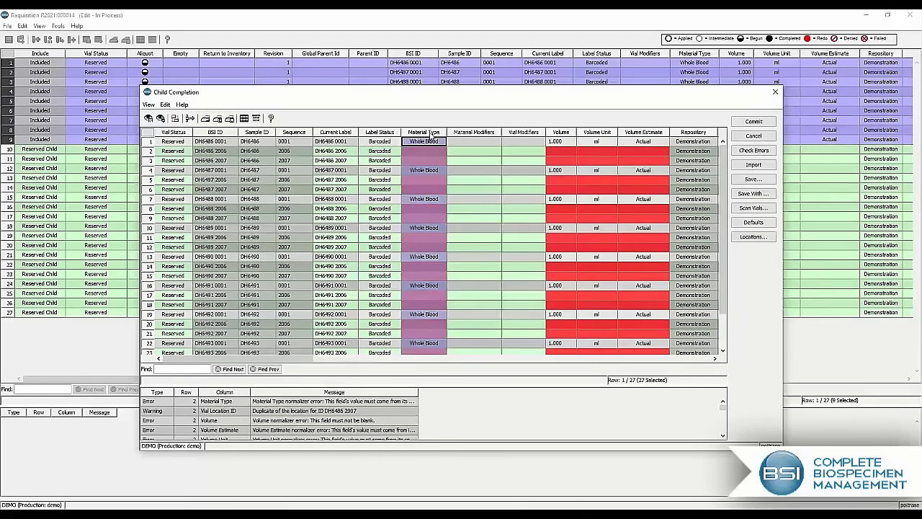
right_click(428, 136)
click(457, 252)
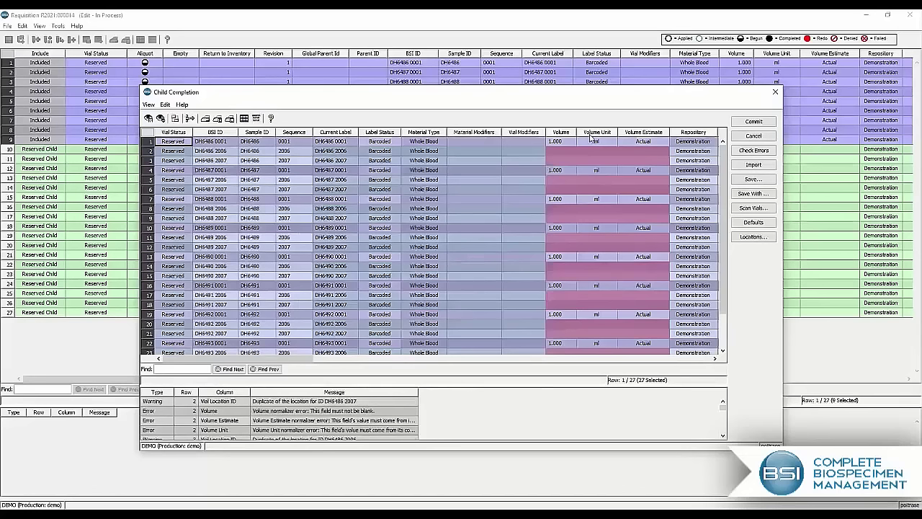
right_click(596, 137)
click(621, 252)
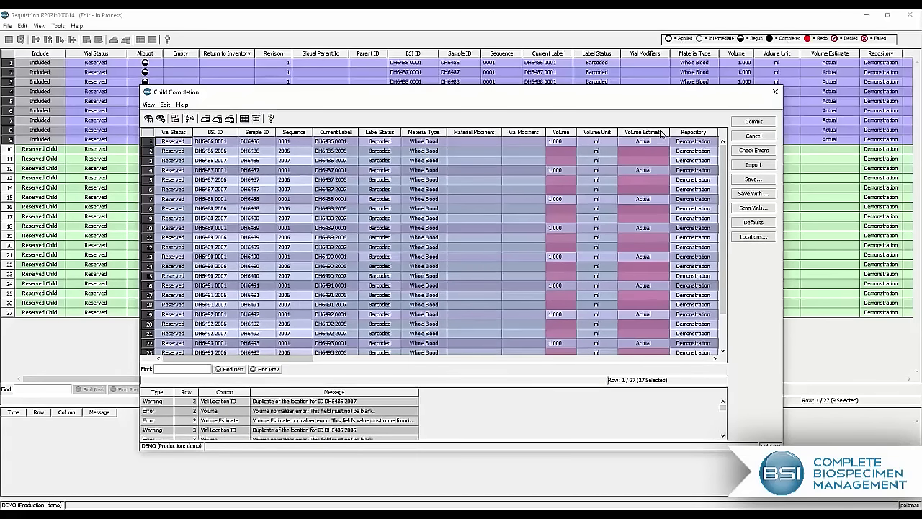
right_click(662, 136)
click(676, 252)
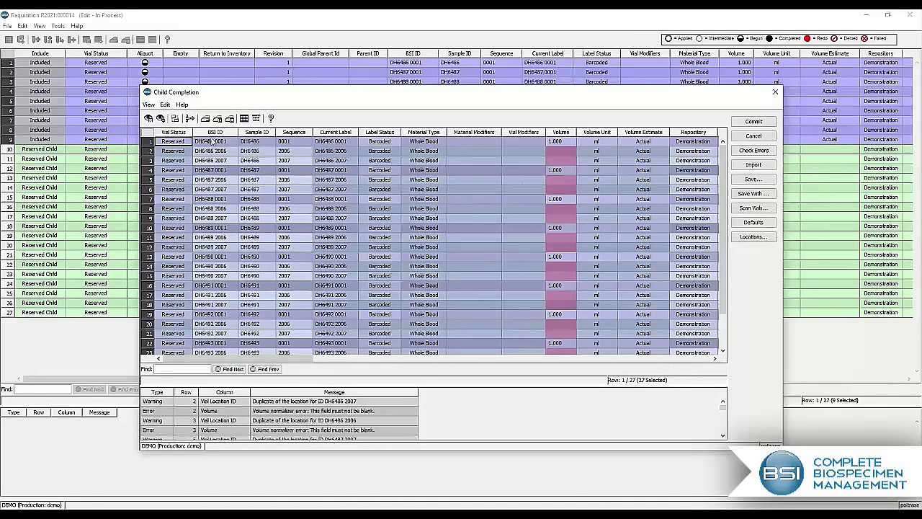
Step: Select only the child vials and mass change their volume to 0.5
click(243, 119)
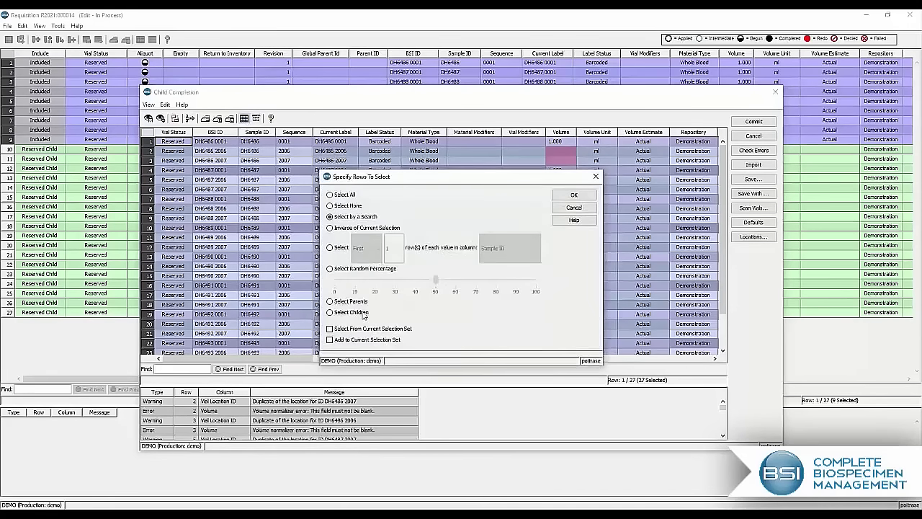
click(356, 315)
click(574, 195)
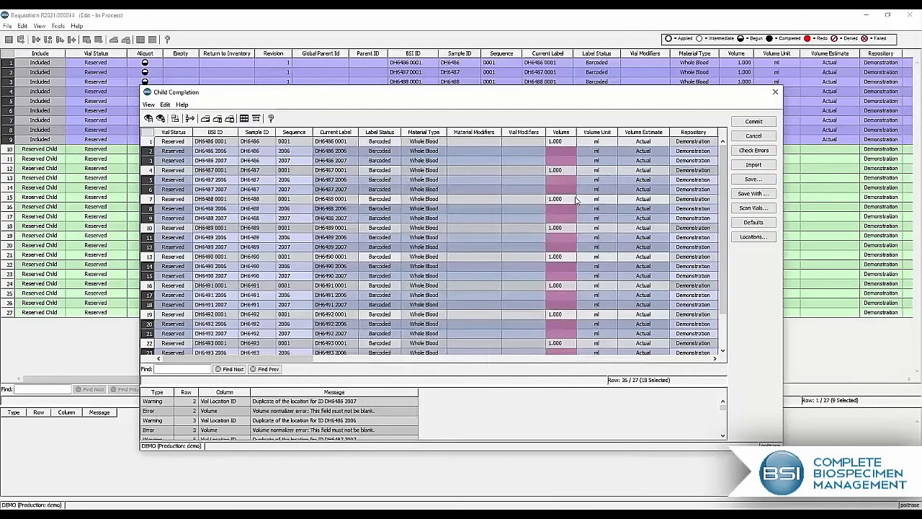
right_click(565, 151)
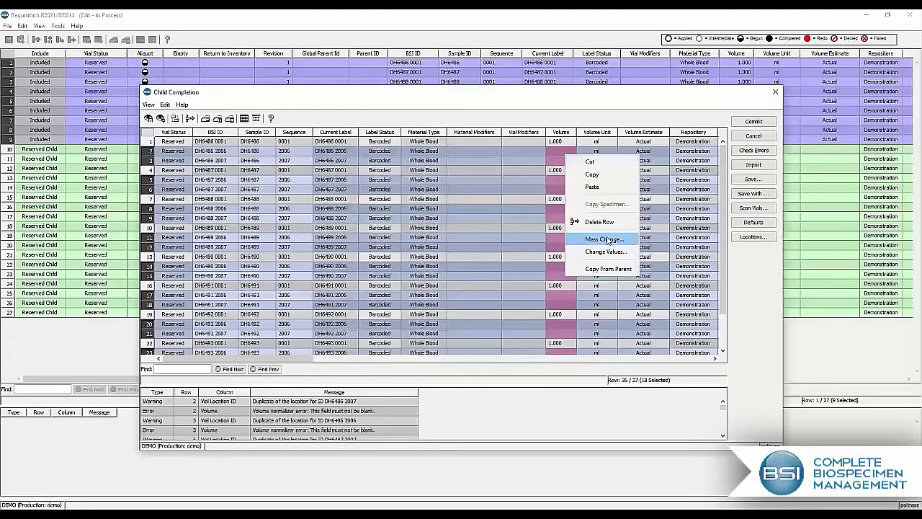
click(580, 240)
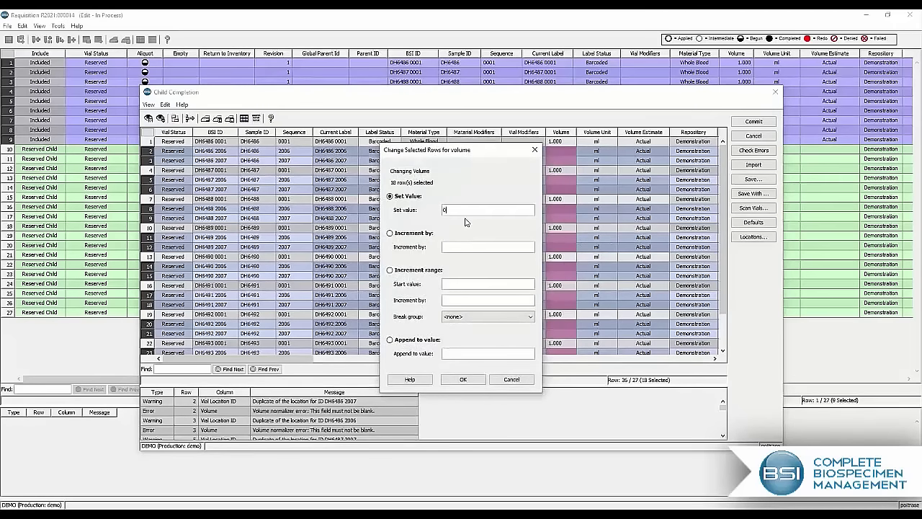
text(0.5)
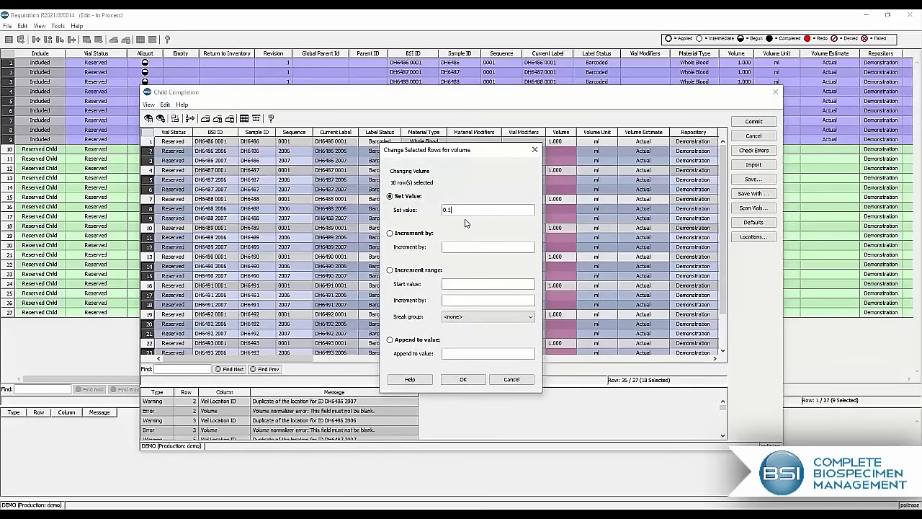
click(463, 379)
Step: Update the Volume column so the child volumes are deducted from each parent vial, bringing the parents to 0.000 ml
click(565, 134)
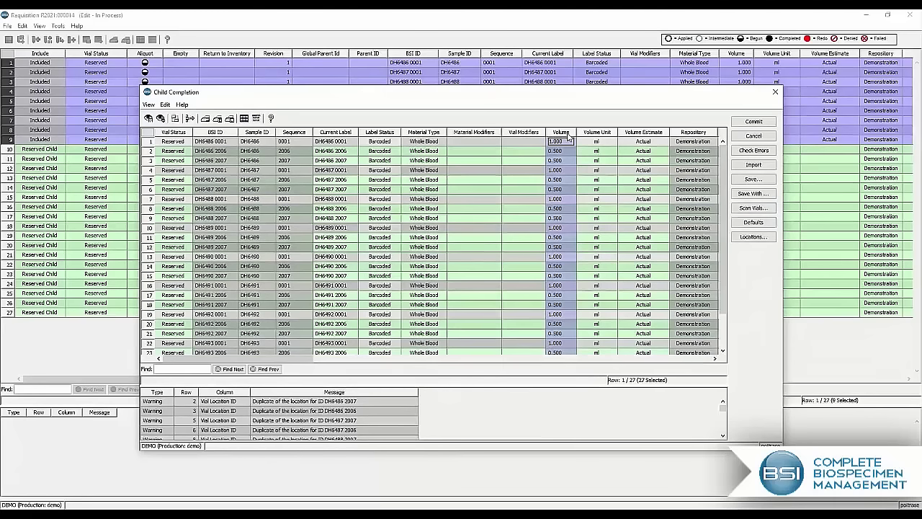
right_click(567, 136)
click(593, 257)
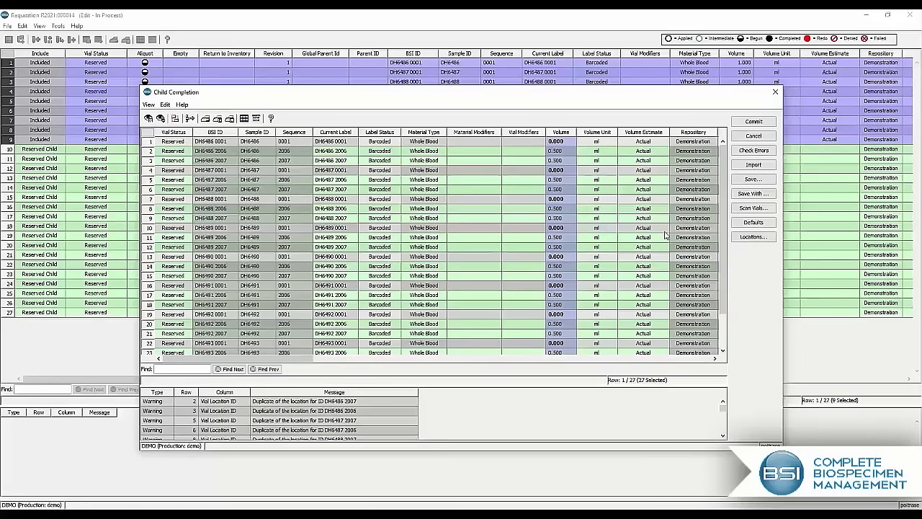
Step: Commit the Child Completion data for the Aliquot task, continuing past the warnings
click(767, 124)
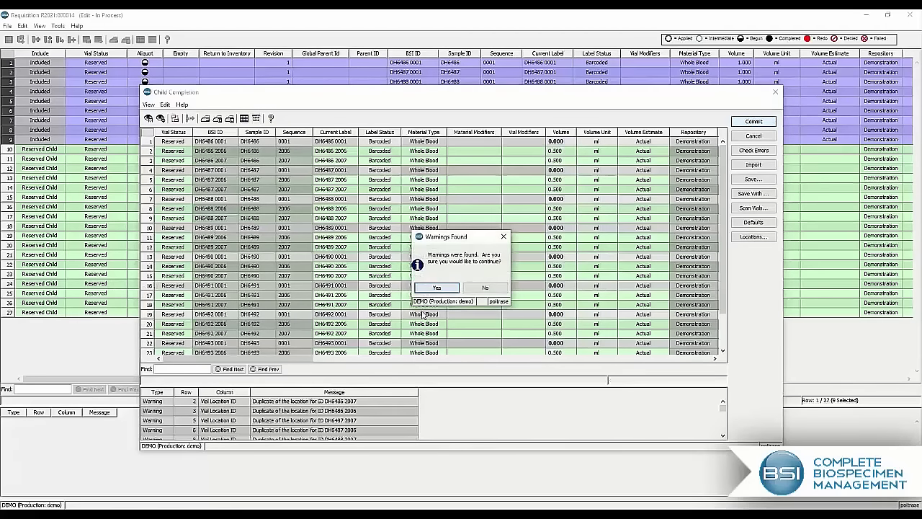
click(436, 288)
click(435, 333)
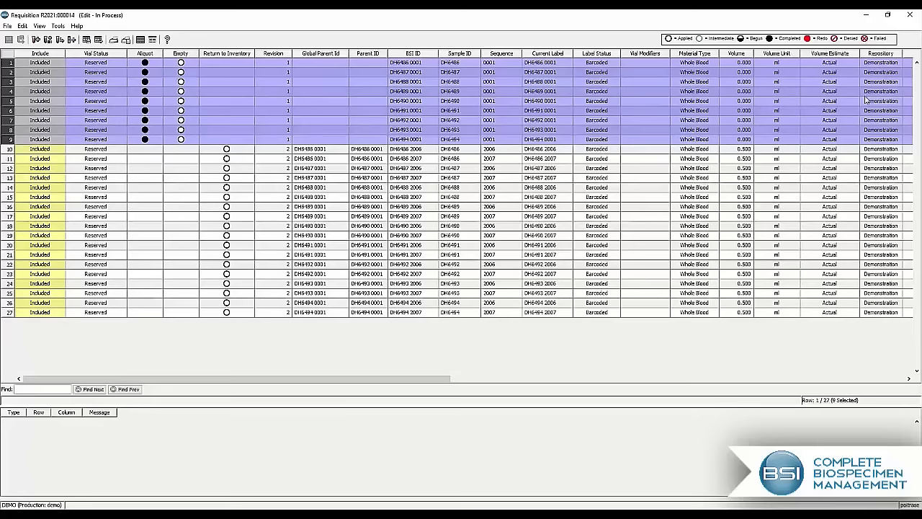
Step: Mark the Empty task as completed for the nine parent vials
drag(433, 381, 846, 376)
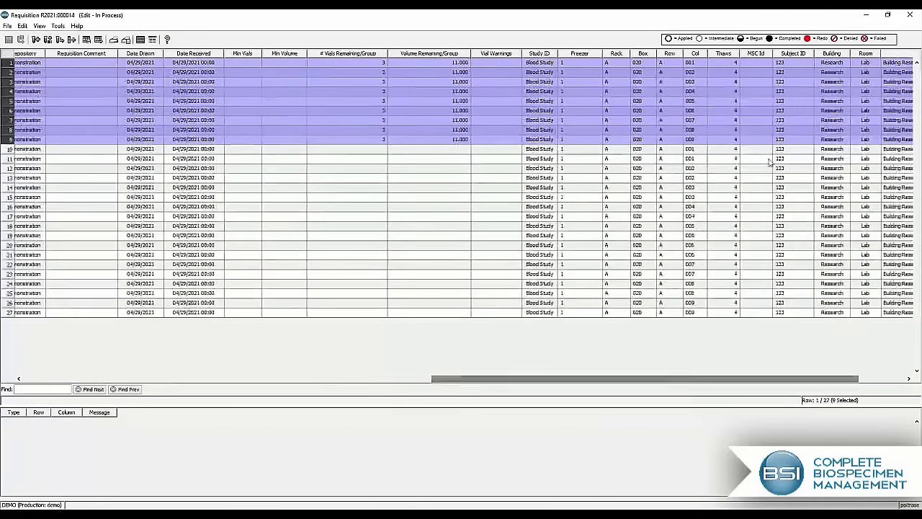
drag(729, 382, 155, 386)
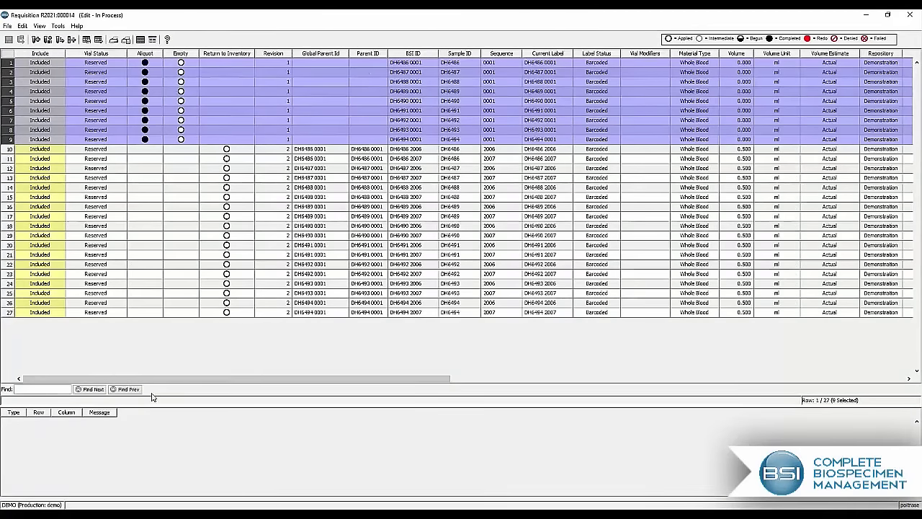
right_click(180, 105)
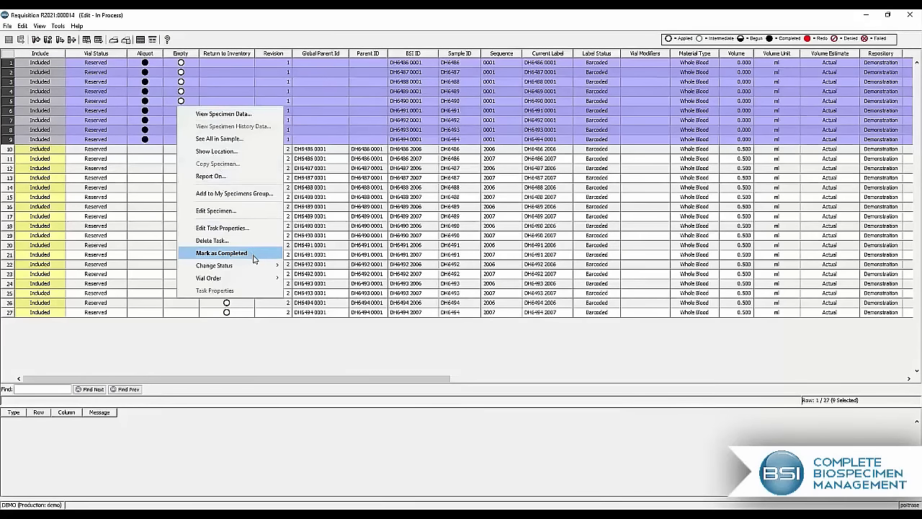
click(253, 260)
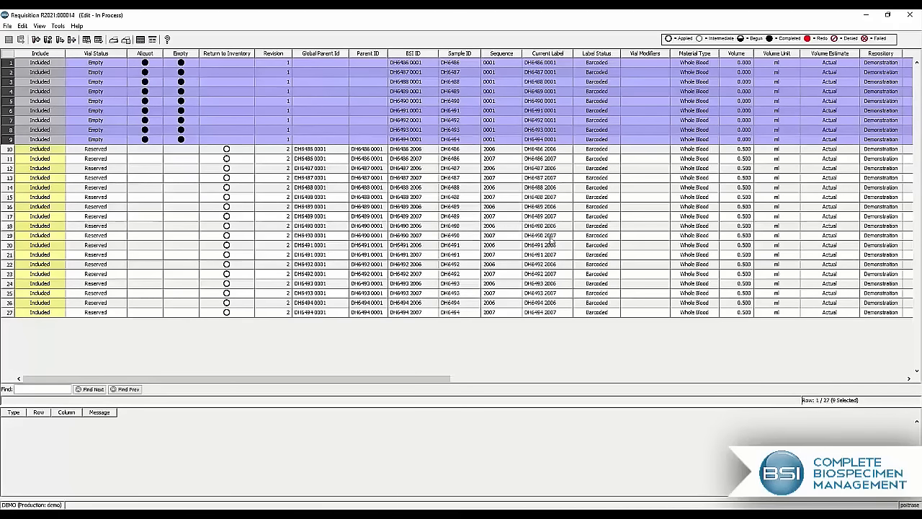
Step: Look at the Add Discrepancy form for the material type of the child vial in row 13 without adding a discrepancy
right_click(696, 178)
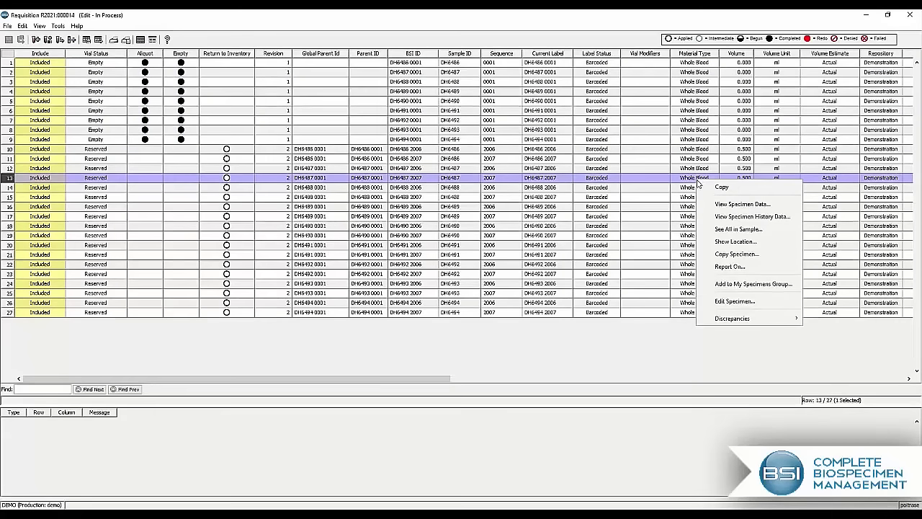
mouse_move(799, 318)
click(832, 319)
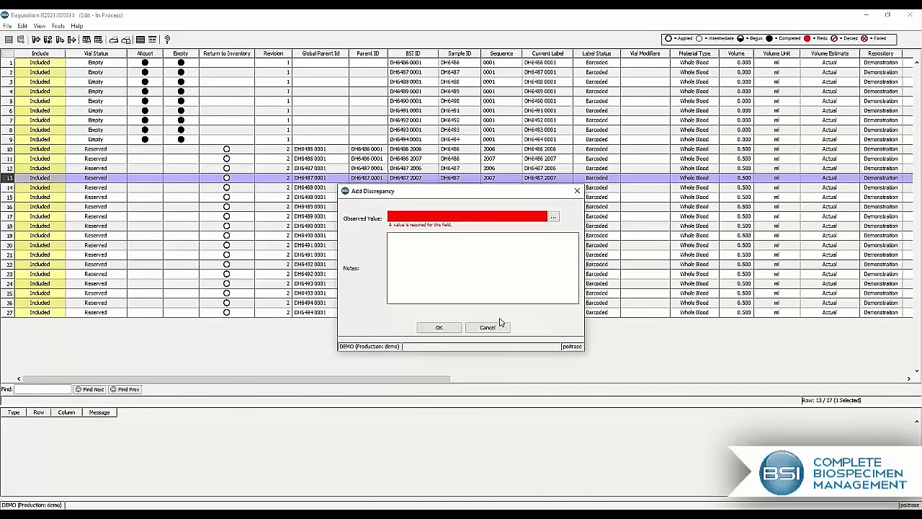
click(488, 327)
Step: Start completing the Return to Inventory task for the 18 child vials in rows 10 to 27
drag(227, 149, 226, 312)
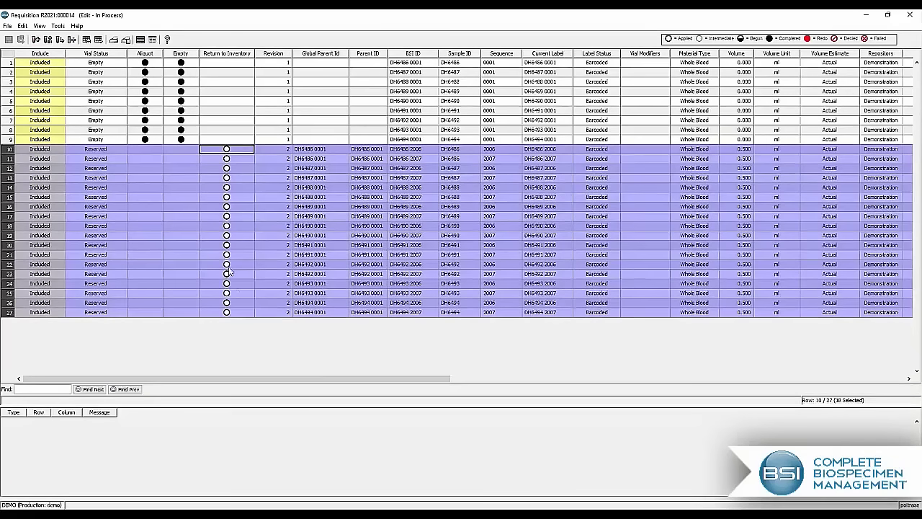
right_click(229, 271)
click(292, 418)
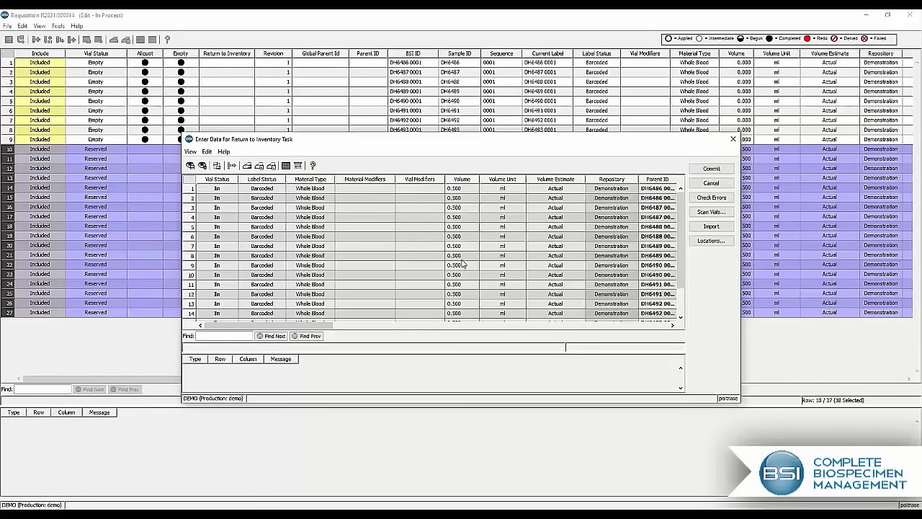
Step: Reserve locations for the child vials in Box 020 of Room Lab, Freezer 1, Rack A, and commit the Return to Inventory batch
click(279, 180)
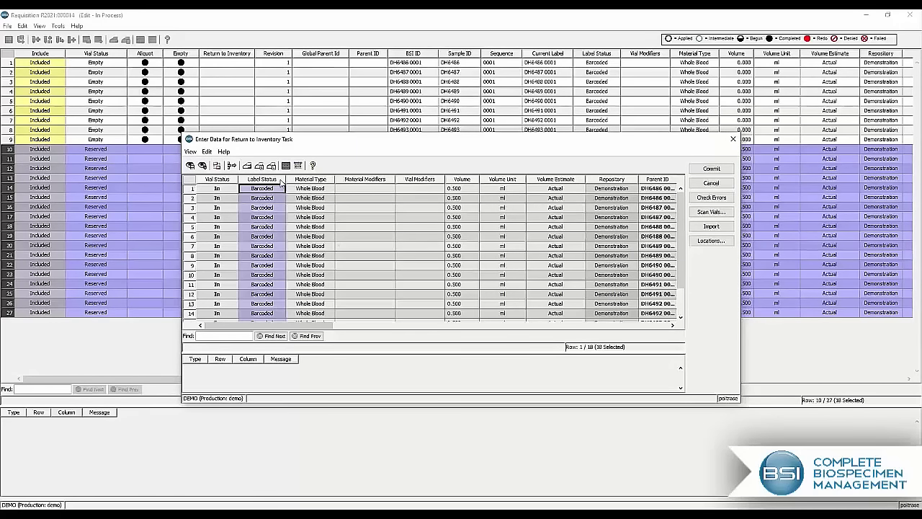
click(216, 166)
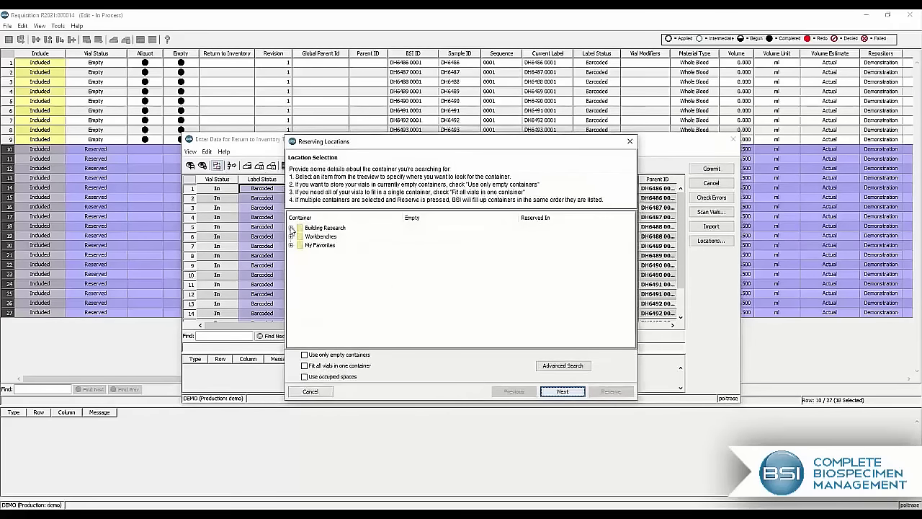
click(290, 228)
click(299, 237)
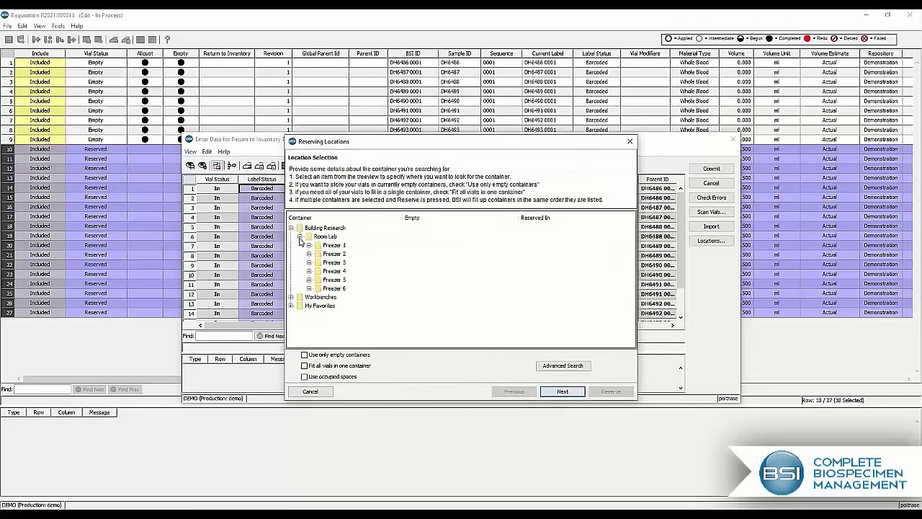
click(309, 245)
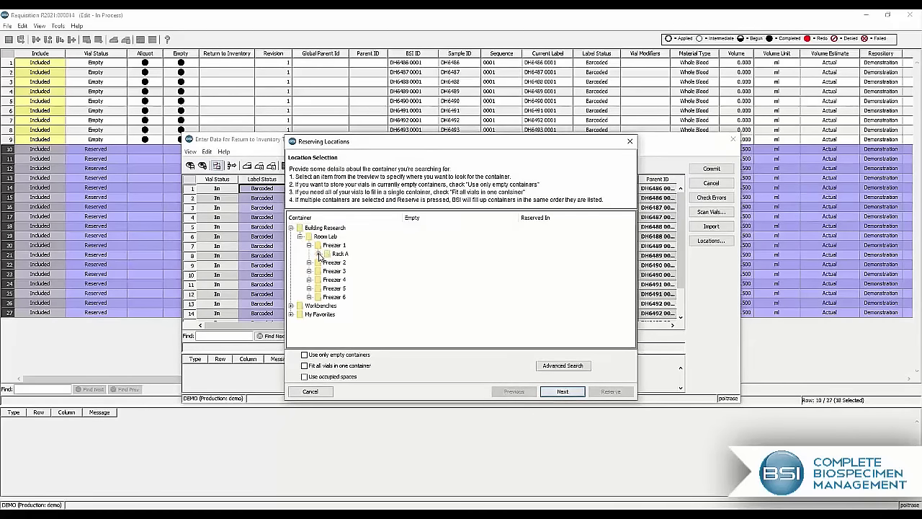
click(318, 254)
scroll(386, 274, down, 2)
scroll(387, 276, down, 4)
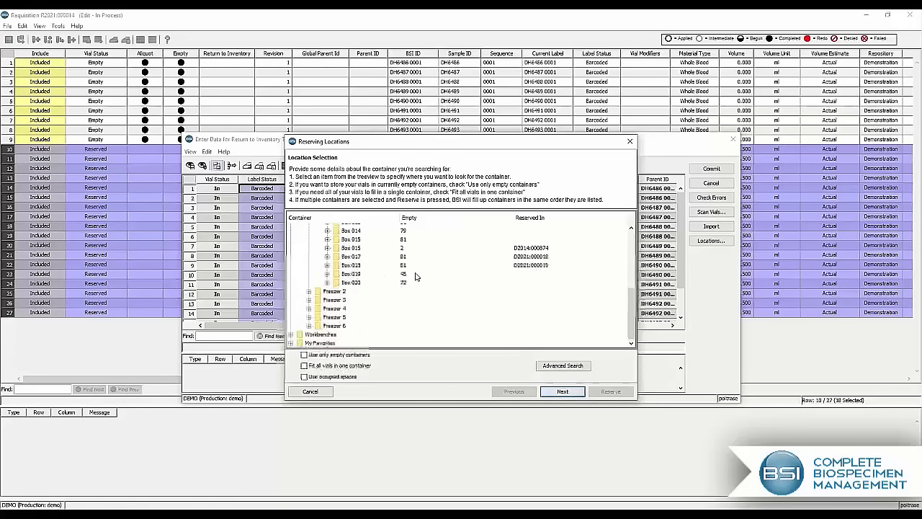
click(352, 282)
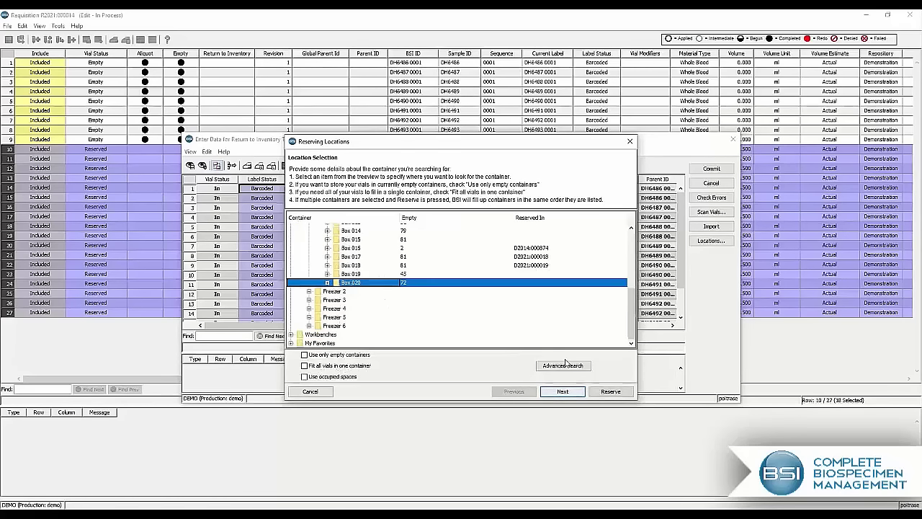
click(618, 394)
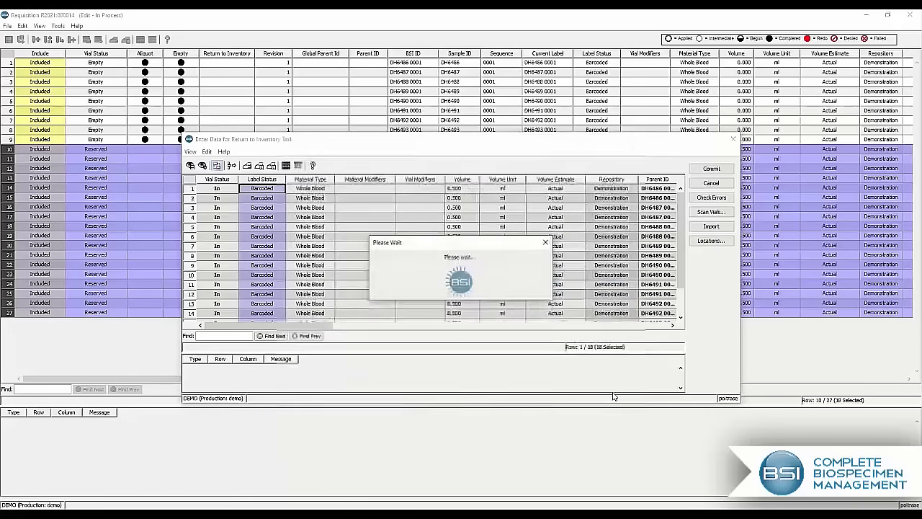
click(711, 170)
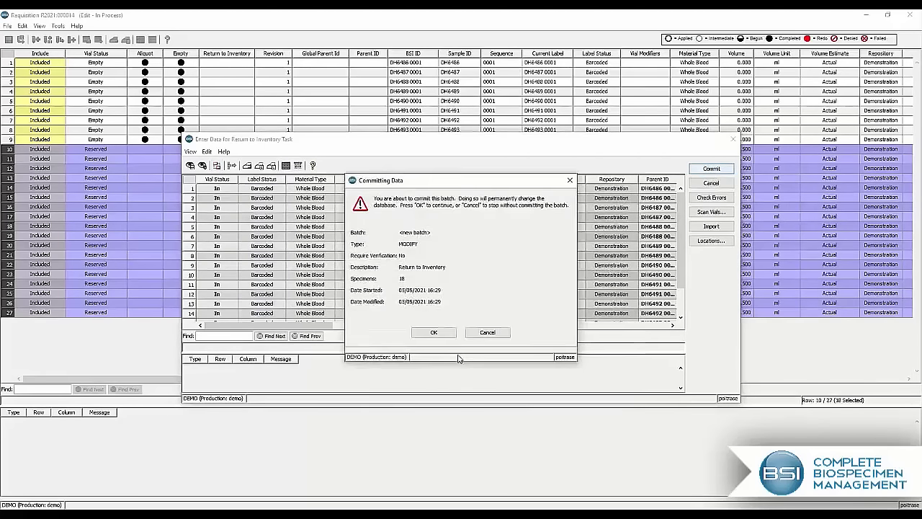
click(434, 332)
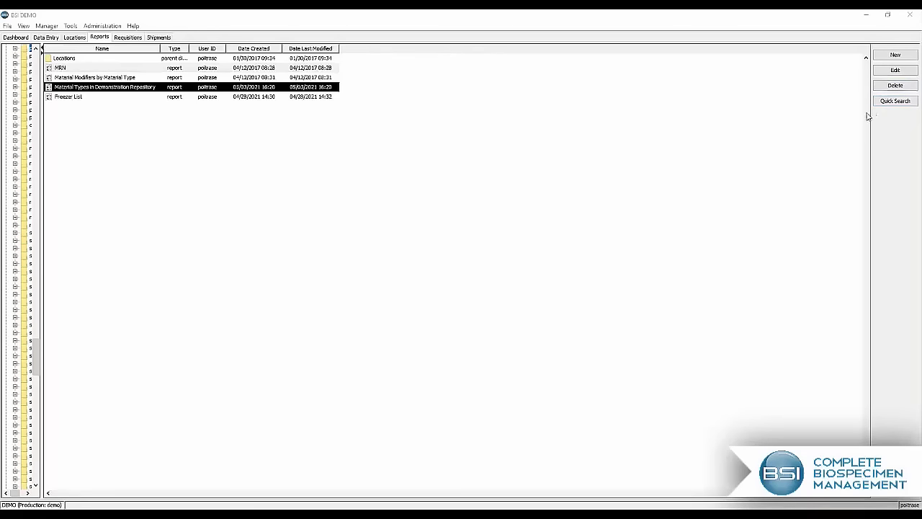
Step: Create a new Unoccupied Vial Space report from the Inventory report types and set its output type to PDF file
click(895, 55)
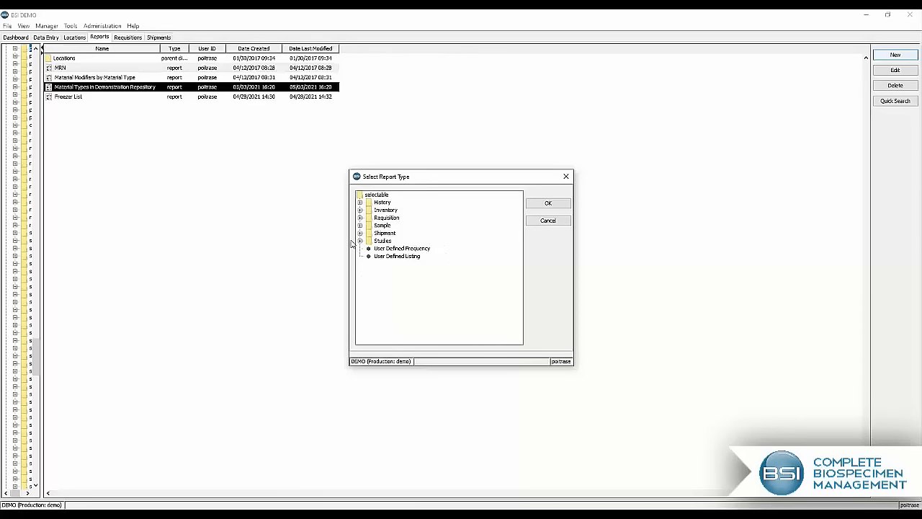
click(360, 210)
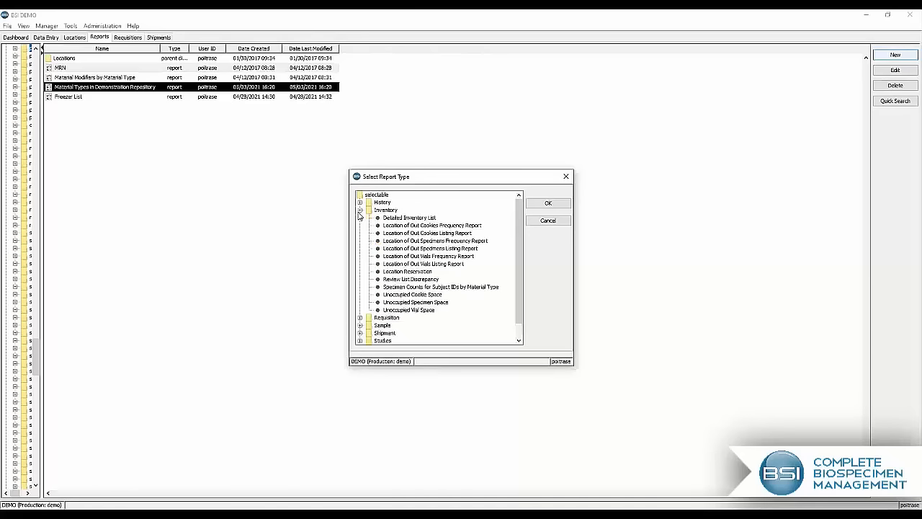
double_click(416, 310)
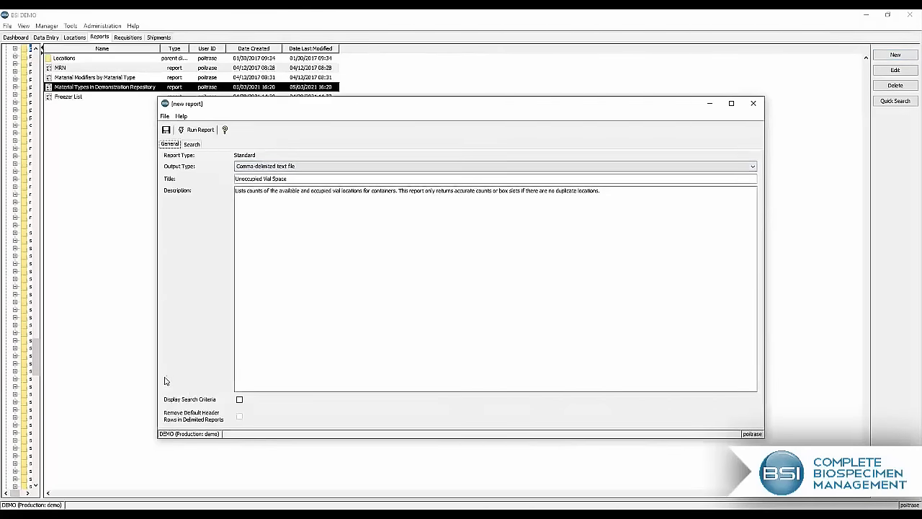
click(354, 173)
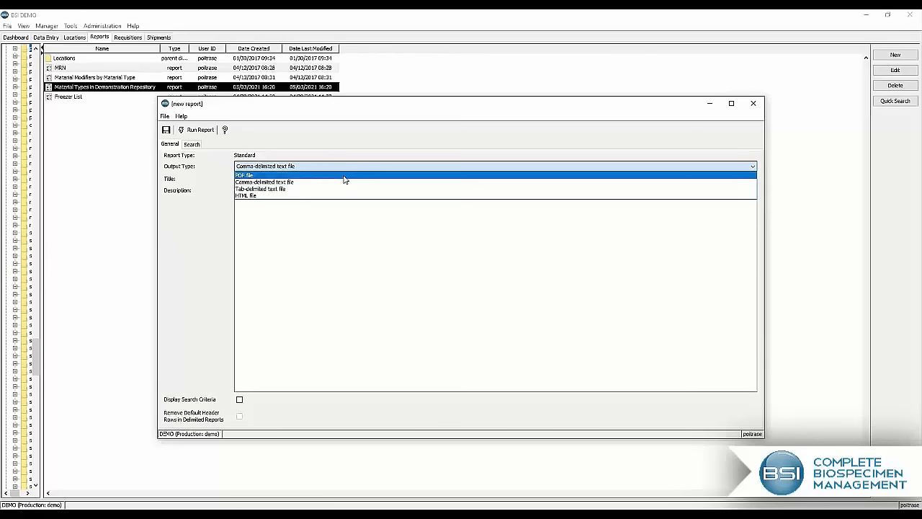
click(344, 177)
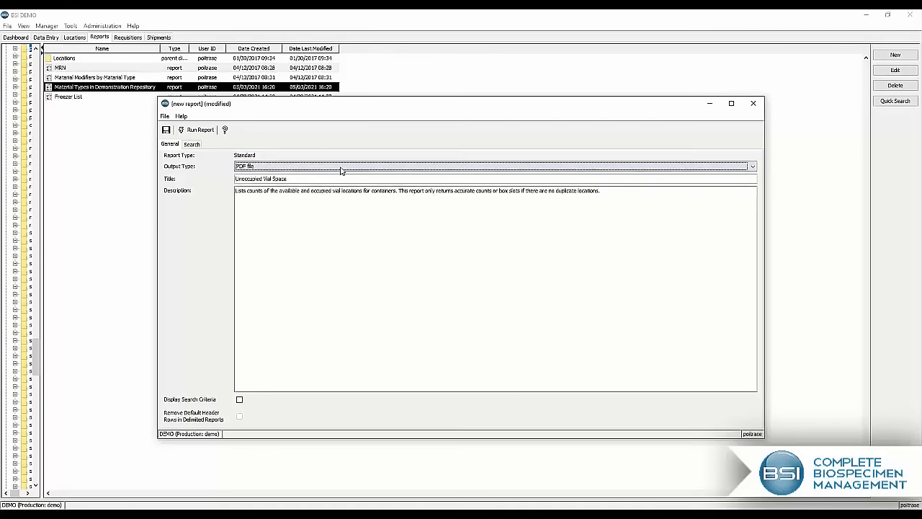
Step: Add the search criterion Repository equals Demonstration to the new report
click(192, 145)
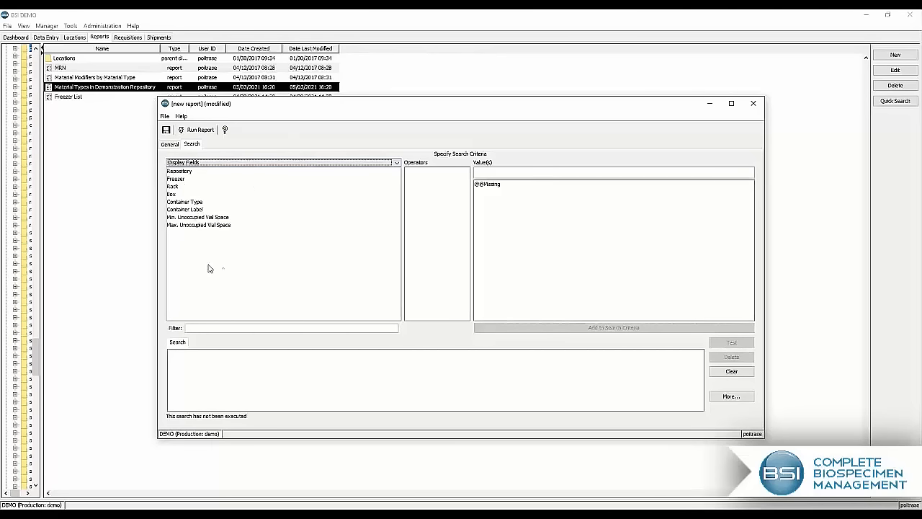
click(180, 172)
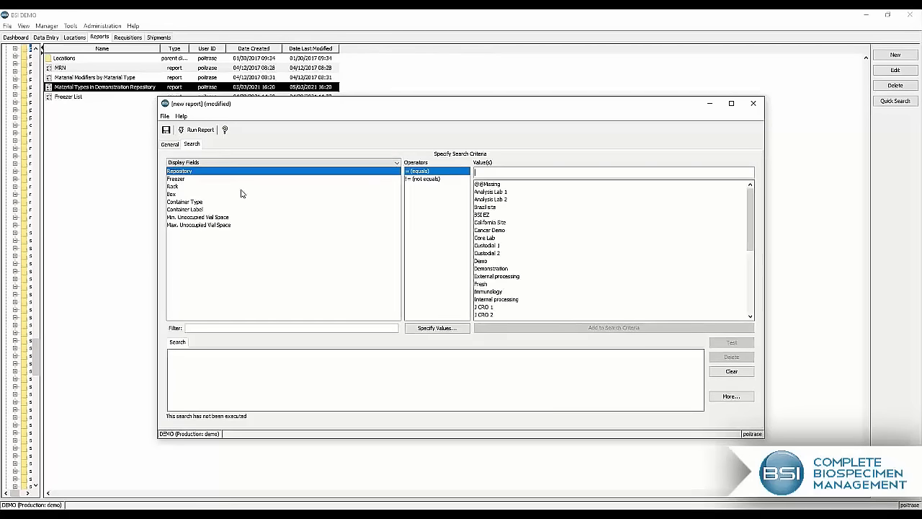
text(dem)
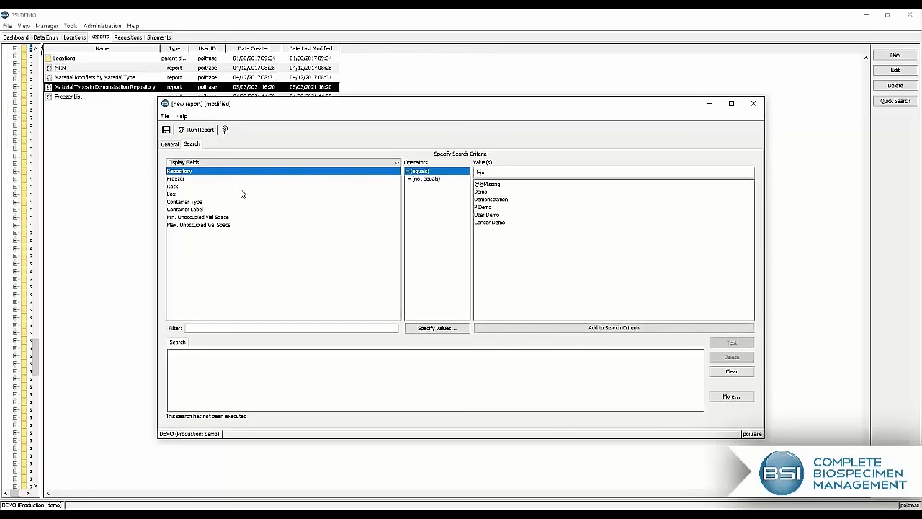
click(481, 203)
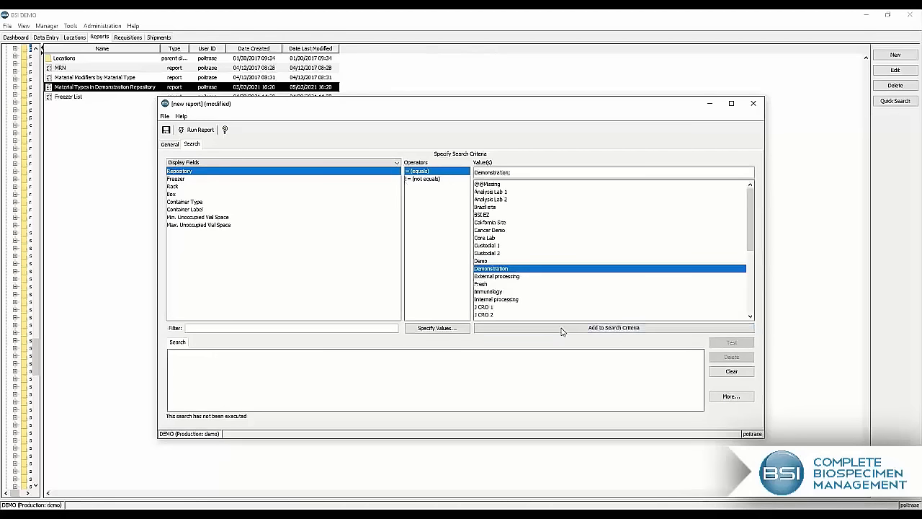
click(555, 329)
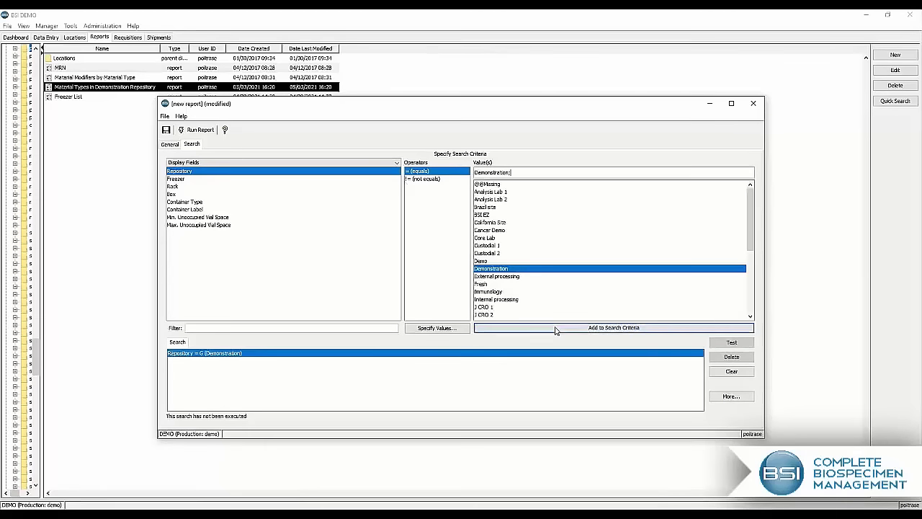
Step: Add the search criterion Freezer equals 1, then run the Unoccupied Vial Space report and close it without saving
click(175, 179)
text(1)
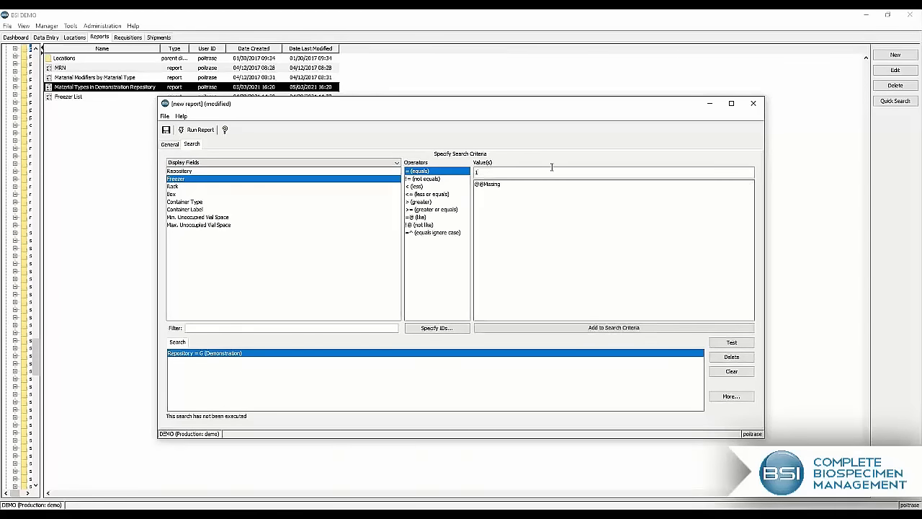
key(Return)
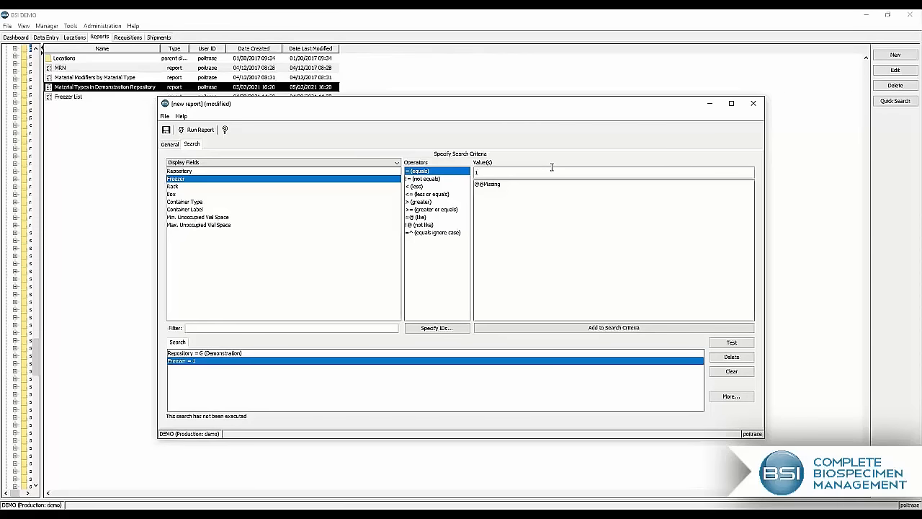
click(200, 130)
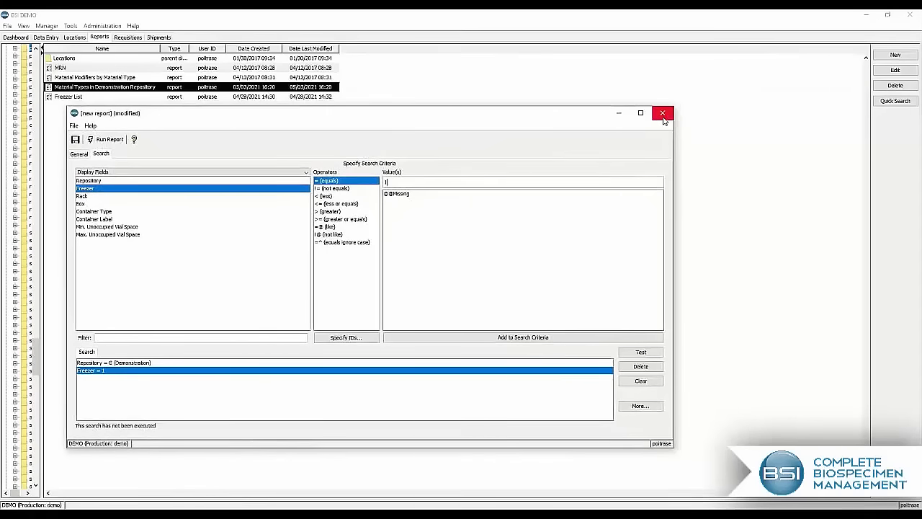
click(666, 117)
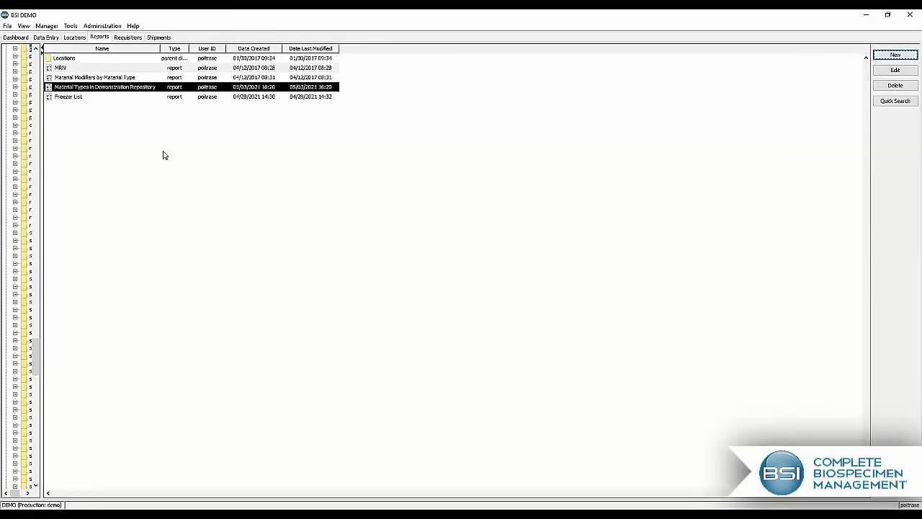
Step: Open the saved report Material Types in Demonstration Repository and set its output type to Interactive Table
double_click(103, 90)
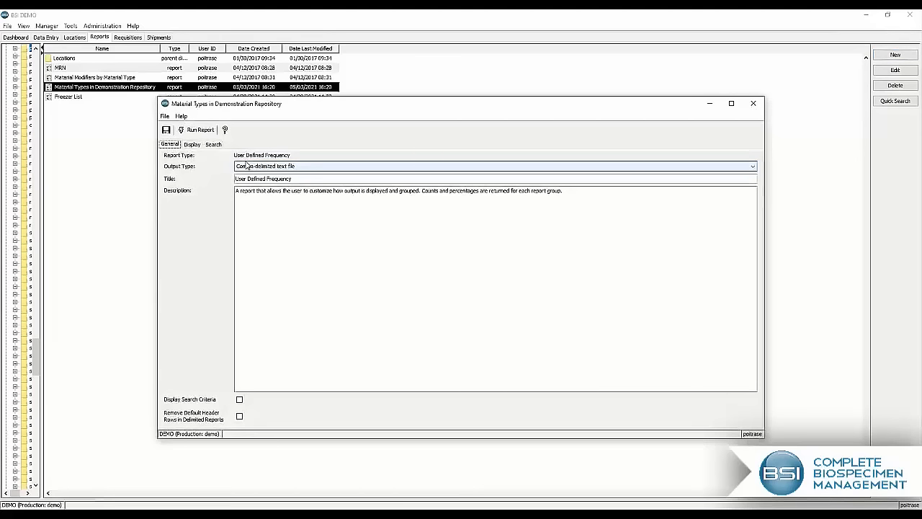
click(247, 168)
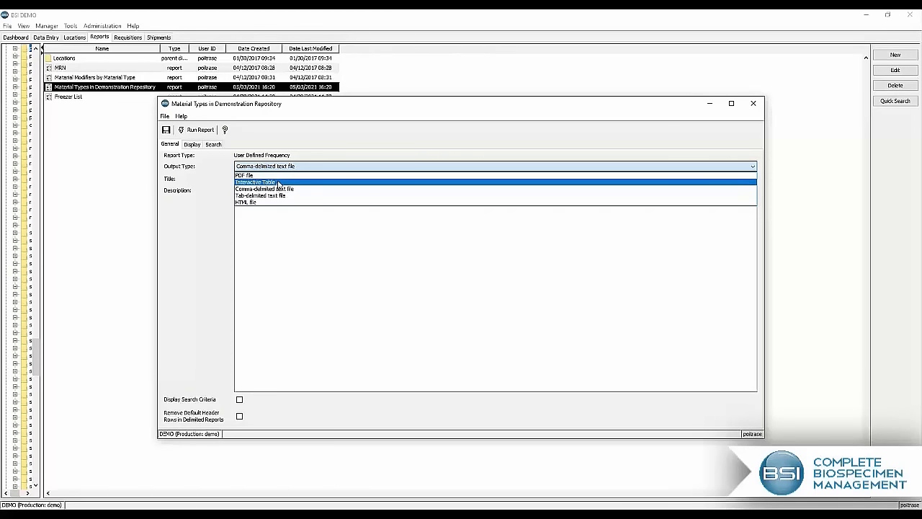
click(278, 184)
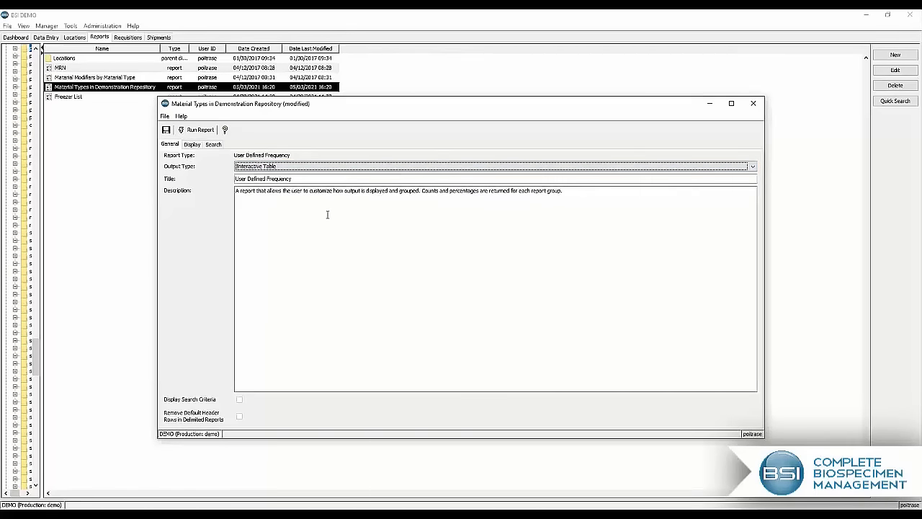
Step: Examine the report's selected display fields and the fields available under All Database Tables, including those of Comment History
click(191, 145)
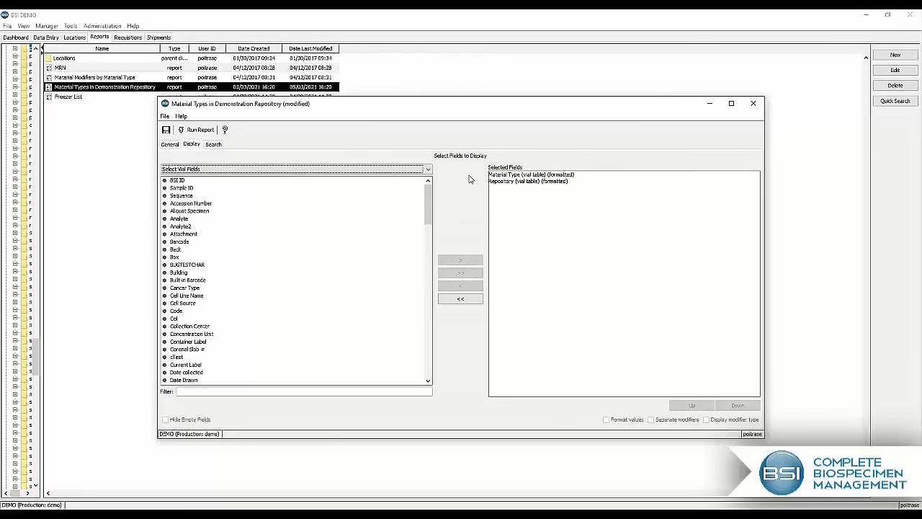
click(559, 181)
click(557, 181)
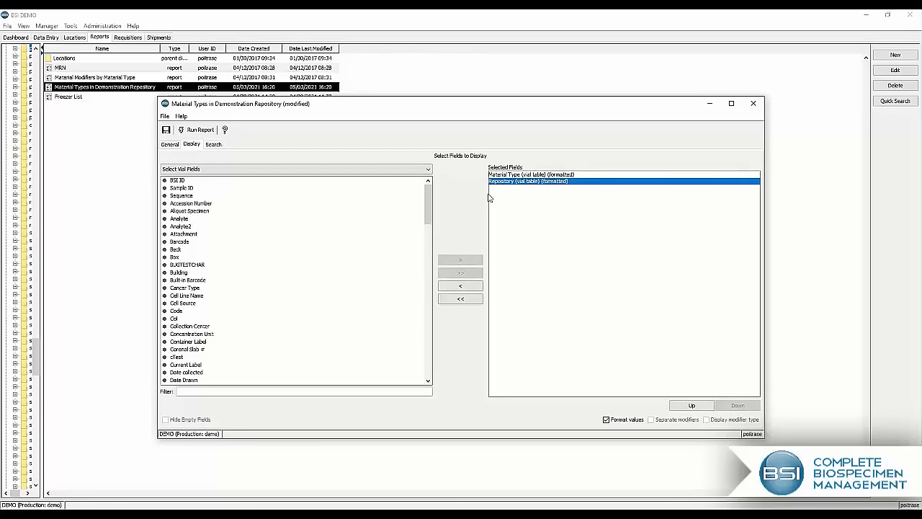
mouse_move(428, 208)
mouse_down()
mouse_move(428, 325)
mouse_move(428, 191)
mouse_up()
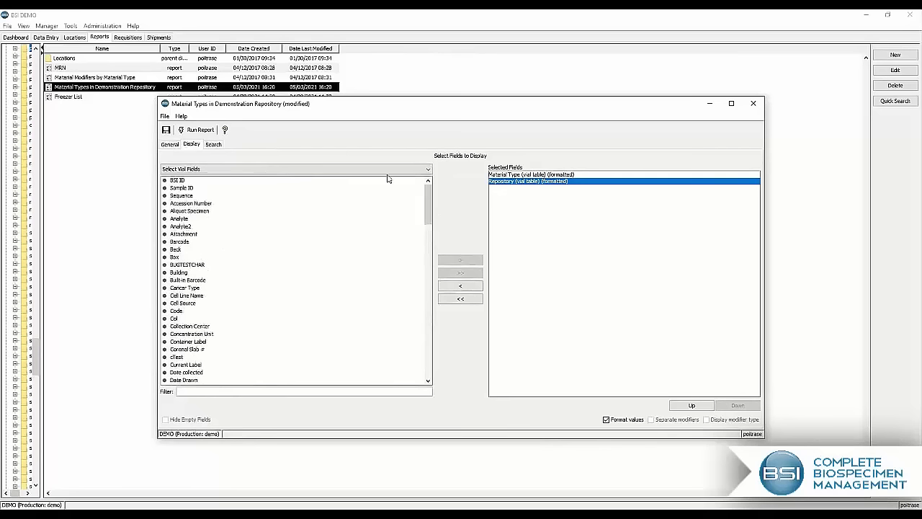
click(385, 170)
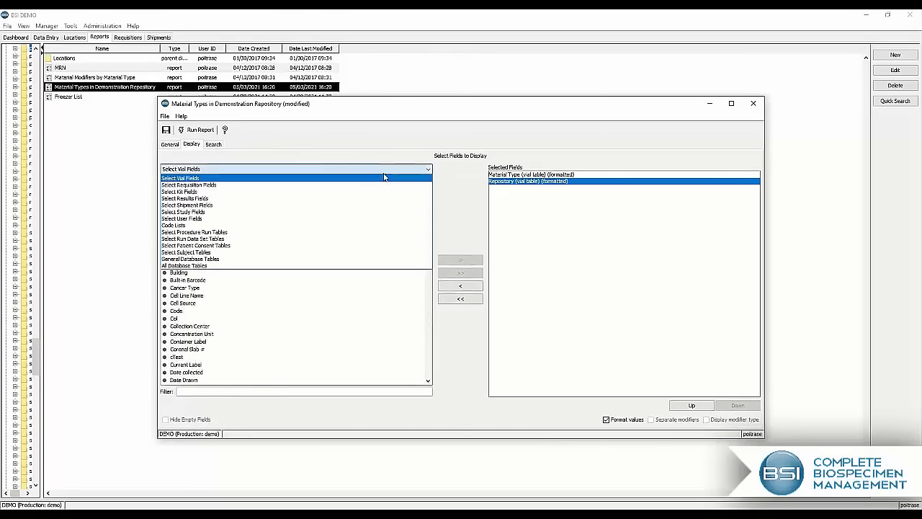
click(270, 272)
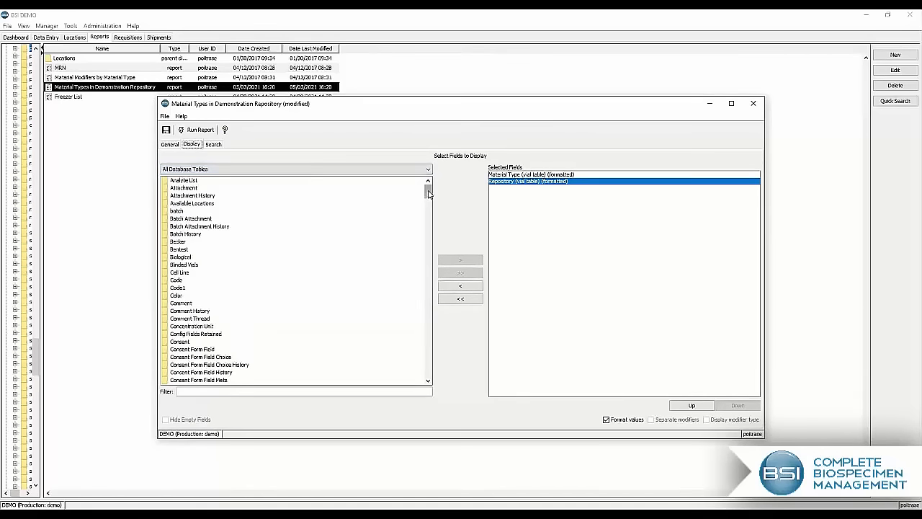
mouse_move(428, 193)
mouse_down()
mouse_move(422, 364)
mouse_move(428, 185)
mouse_up()
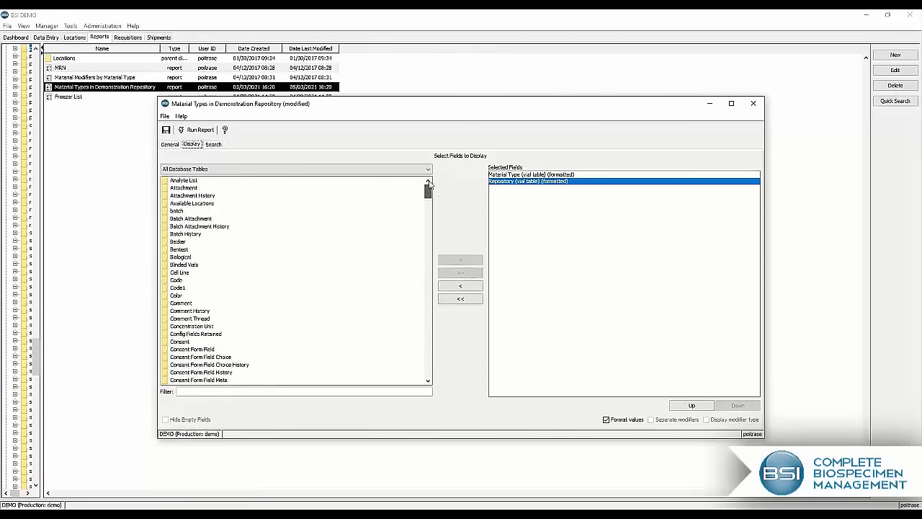
double_click(165, 311)
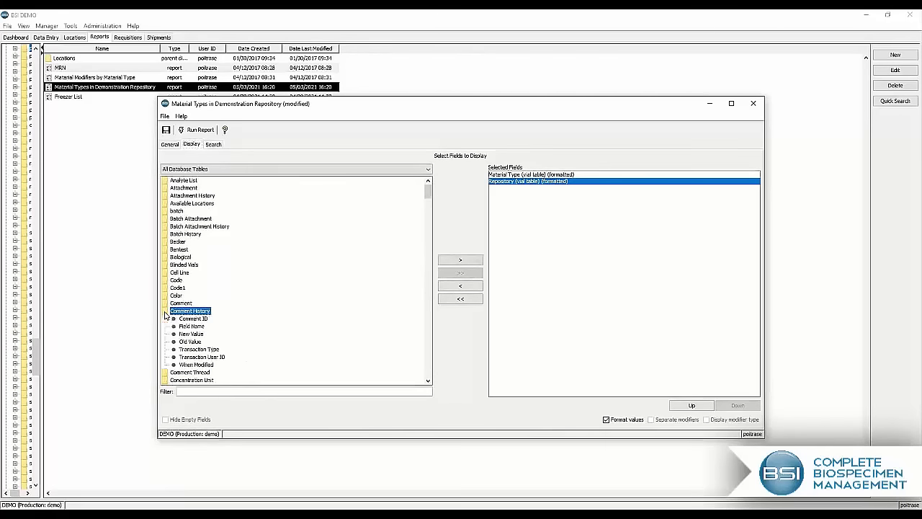
scroll(231, 313, down, 3)
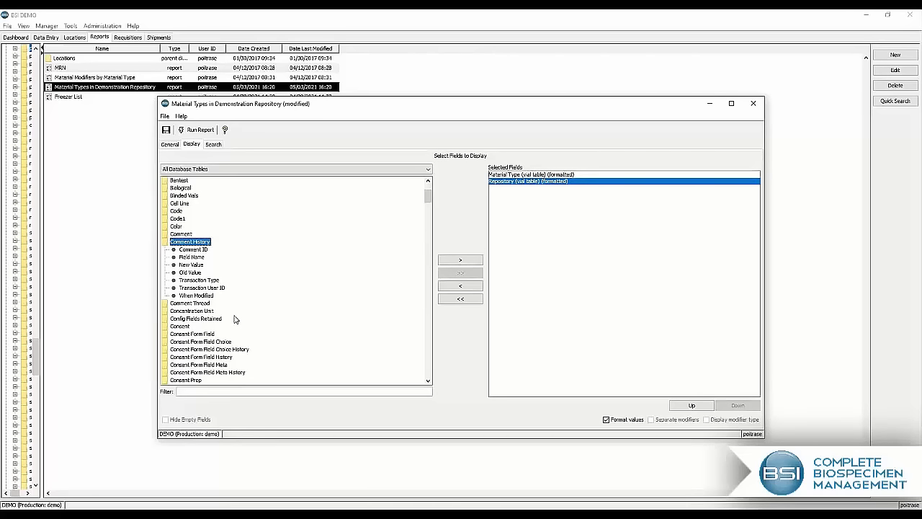
Step: Check the report's Repository search criterion and run the Material Types in Demonstration Repository report
click(213, 144)
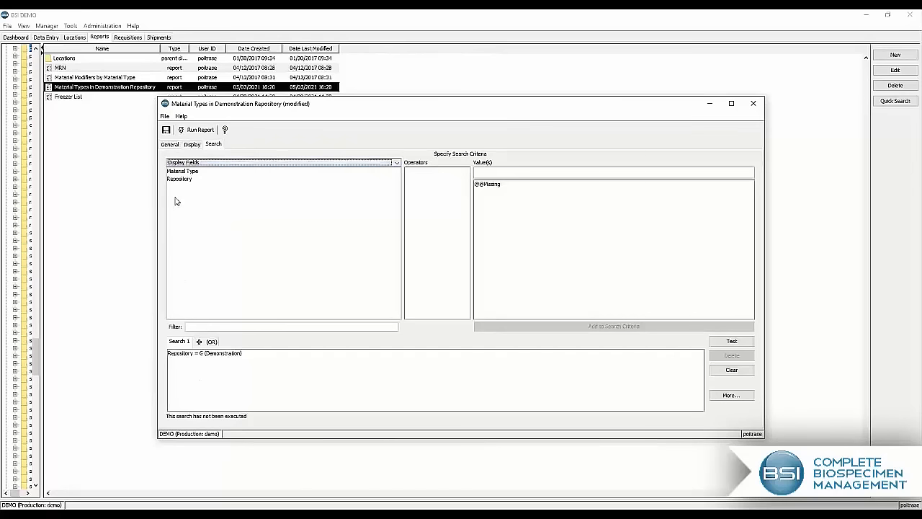
click(177, 362)
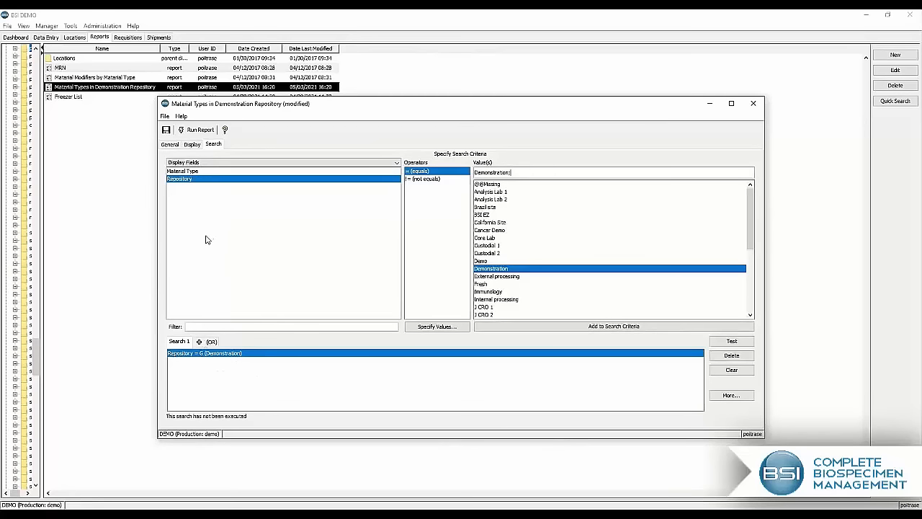
click(196, 131)
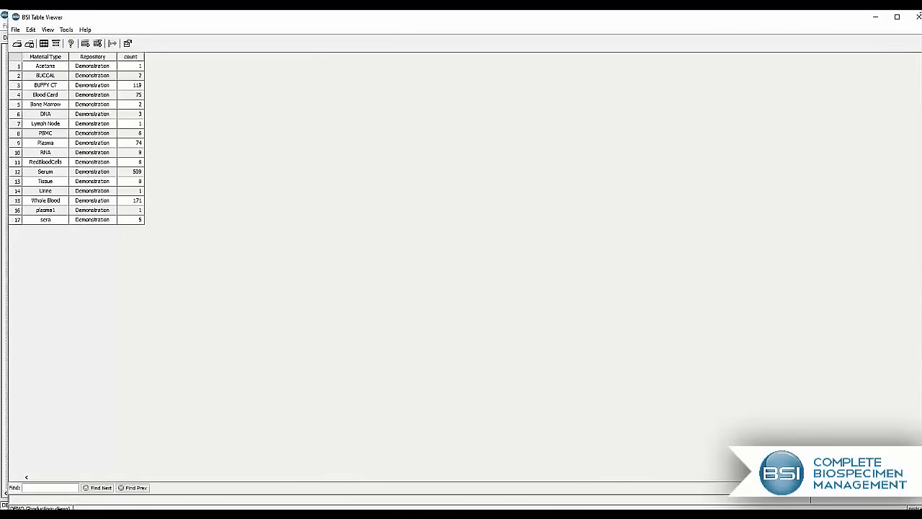
Step: Close the results table and the report without saving, and return to the Dashboard
click(918, 16)
drag(592, 110, 516, 116)
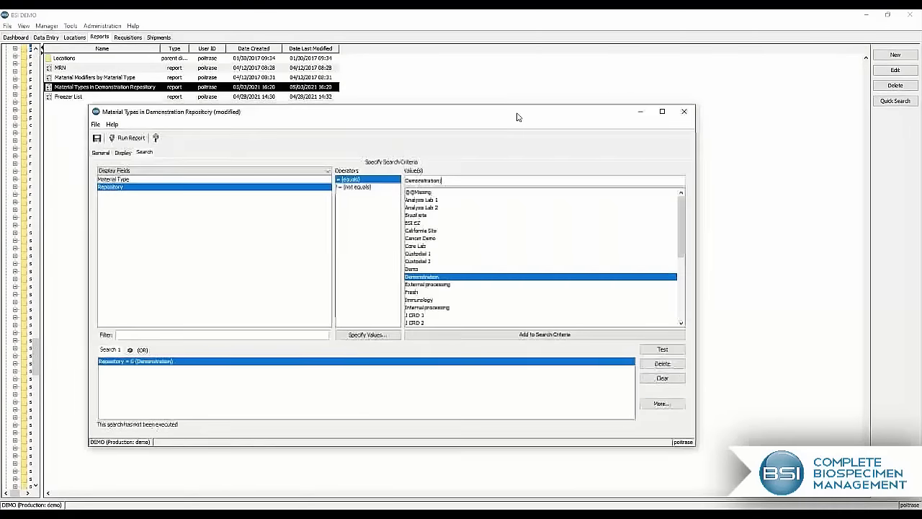
click(683, 111)
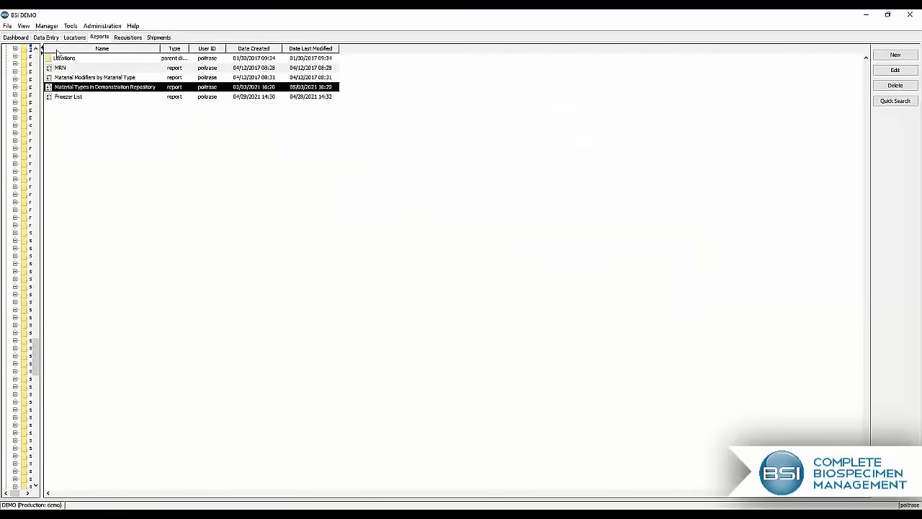
click(15, 37)
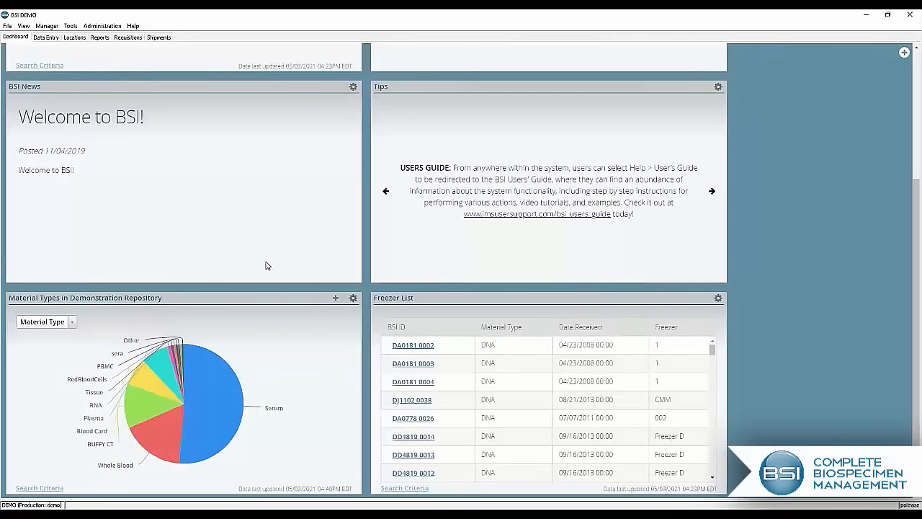